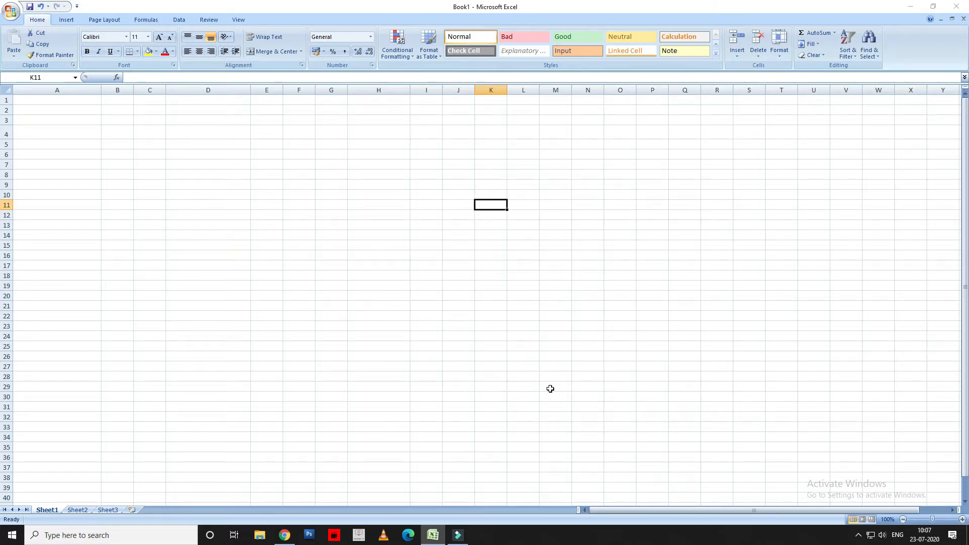
Enter 563 in cell C5 and 564 in cell C6
{"action": "scroll", "coordinate": [550, 389], "scroll_direction": "up", "scroll_amount": 10, "text": "ctrl"}
{"action": "left_click", "coordinate": [268, 235]}
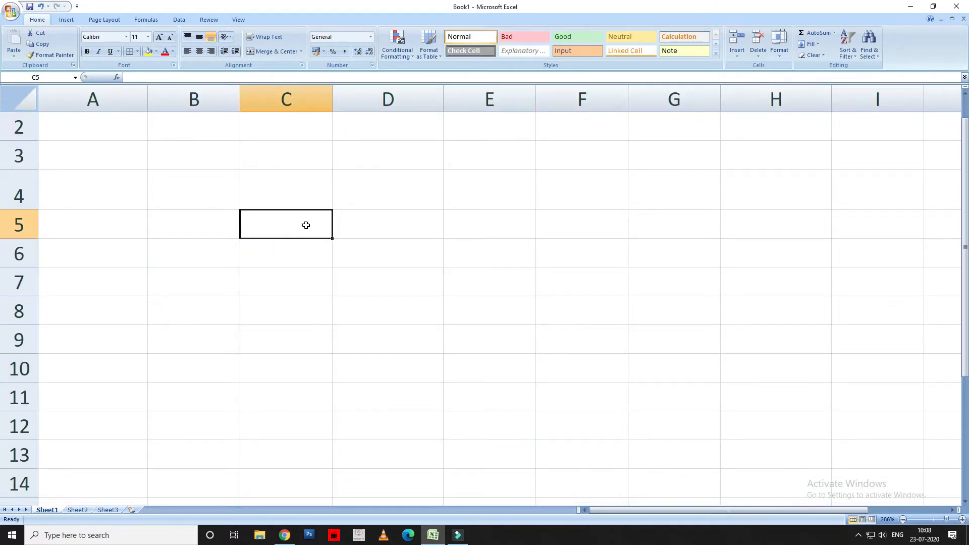
{"action": "type", "text": "563"}
{"action": "key", "text": "Return"}
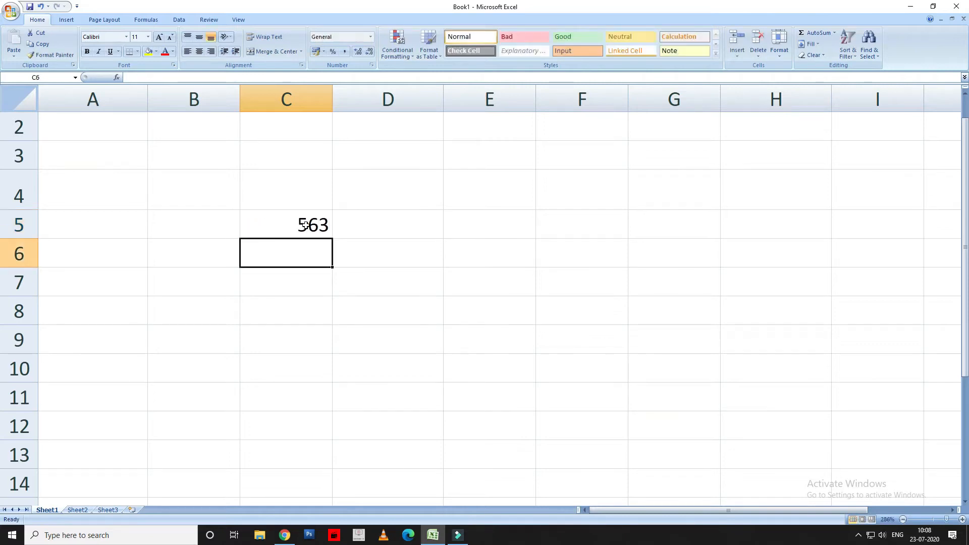
{"action": "type", "text": "564"}
{"action": "key", "text": "Return"}
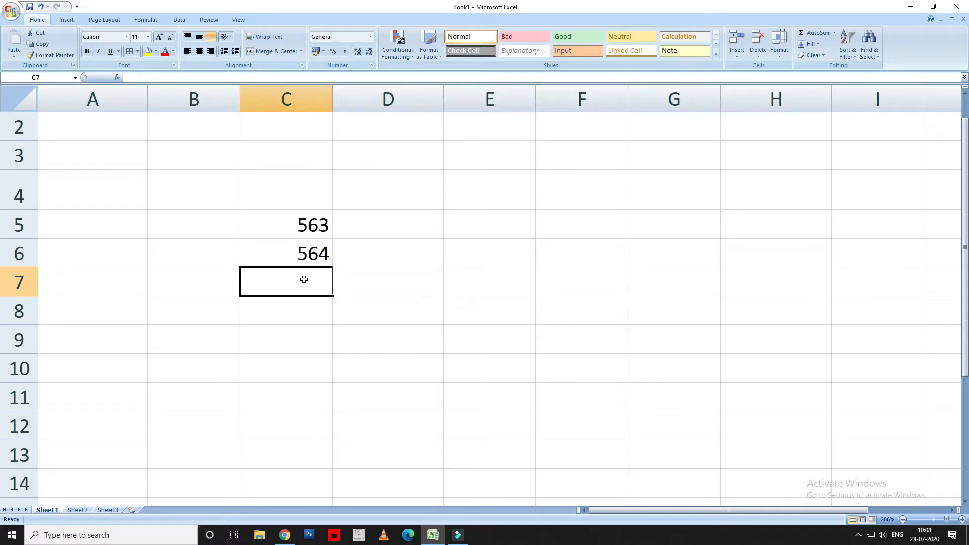
Add the two numbers in cell C7 with the formula =C5+C6, using references to the number cells
{"action": "type", "text": "="}
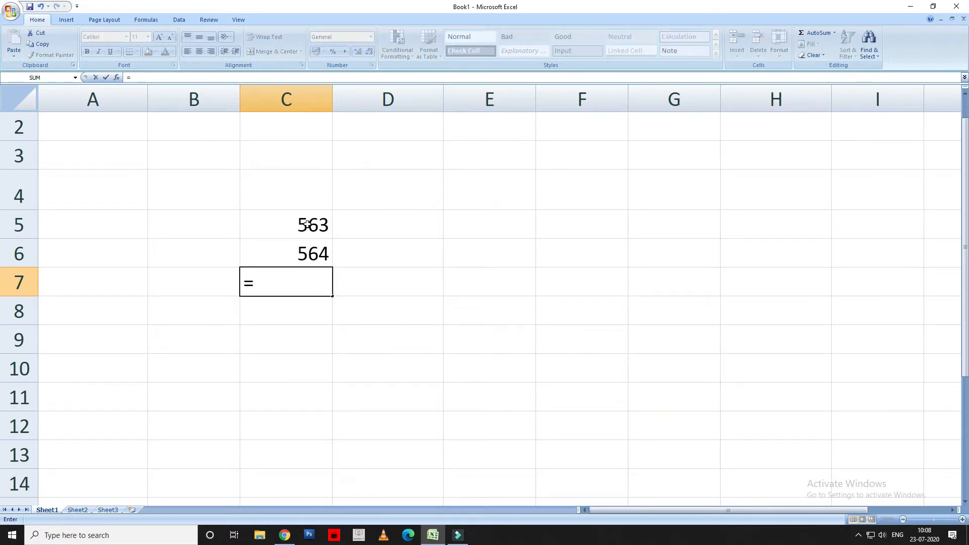
{"action": "left_click", "coordinate": [307, 225]}
{"action": "type", "text": "+"}
{"action": "left_click", "coordinate": [313, 253]}
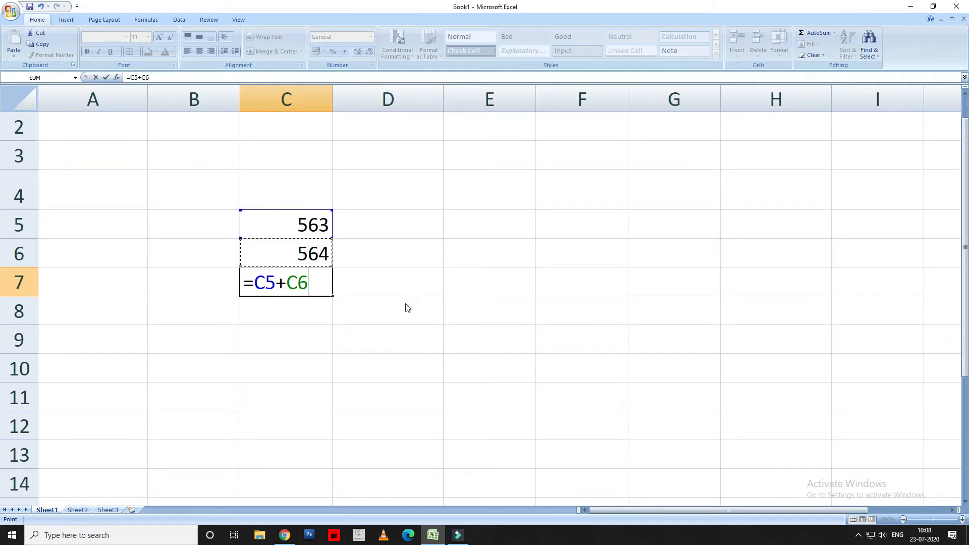
{"action": "key", "text": "Return"}
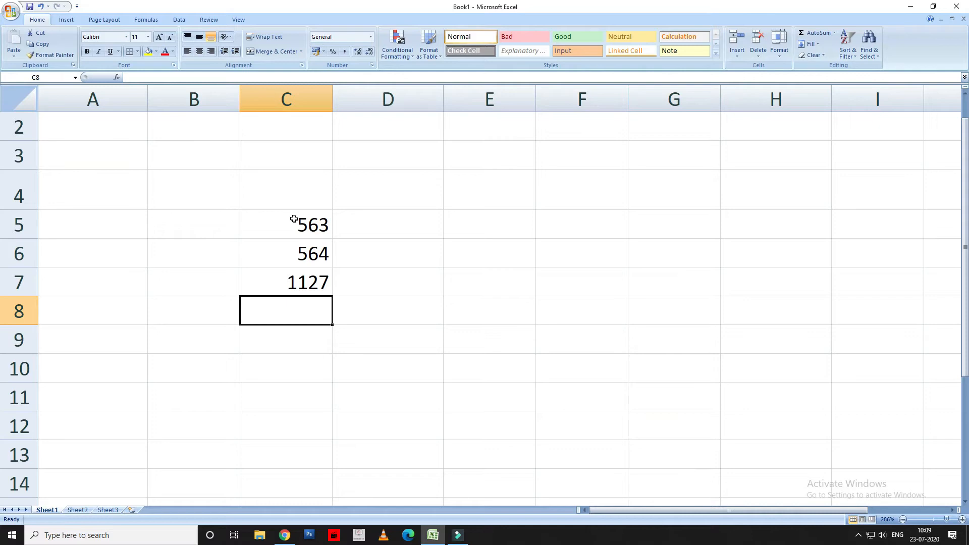
Enter the formula =C5+C6 in cell E7, writing out the cell references by row and column
{"action": "left_click", "coordinate": [28, 222]}
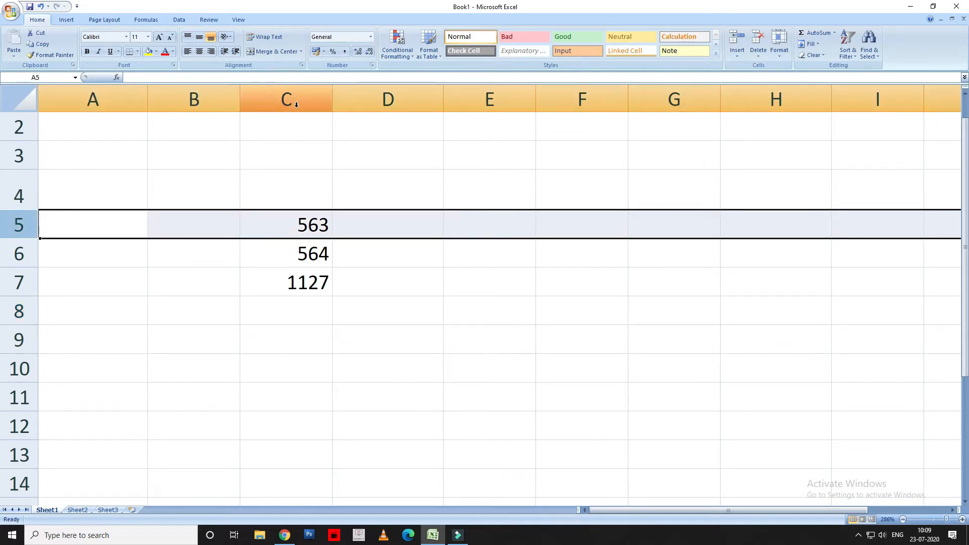
{"action": "left_click", "coordinate": [437, 288]}
{"action": "left_click", "coordinate": [462, 271]}
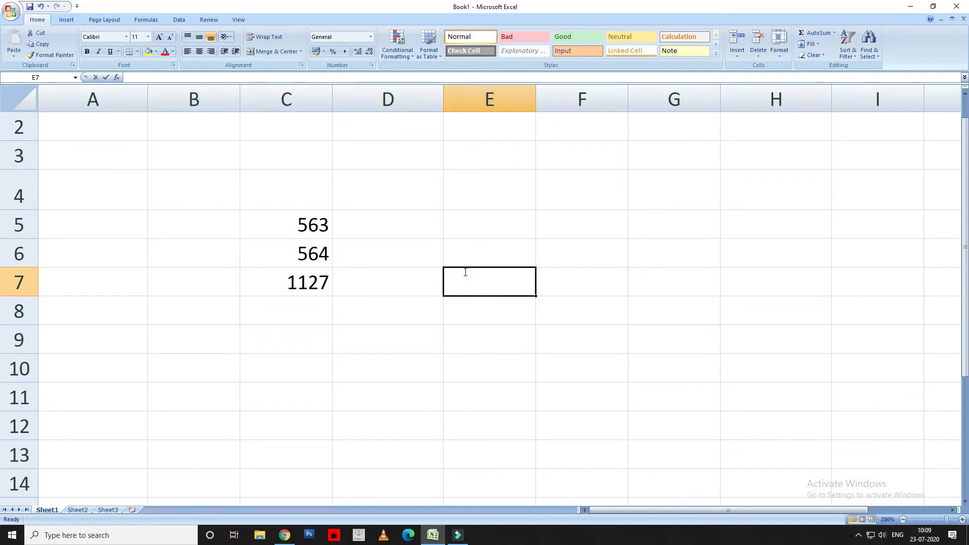
{"action": "type", "text": "="}
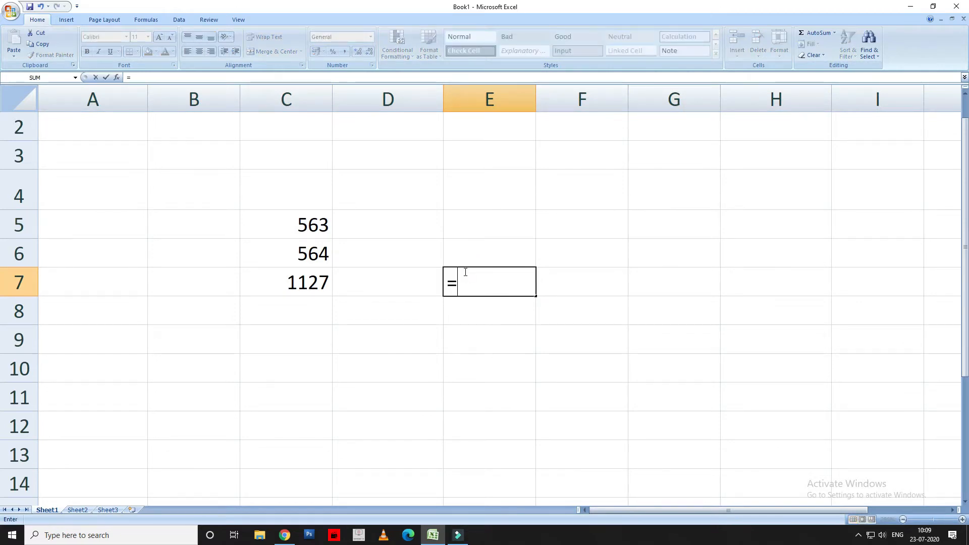
{"action": "type", "text": "C5+"}
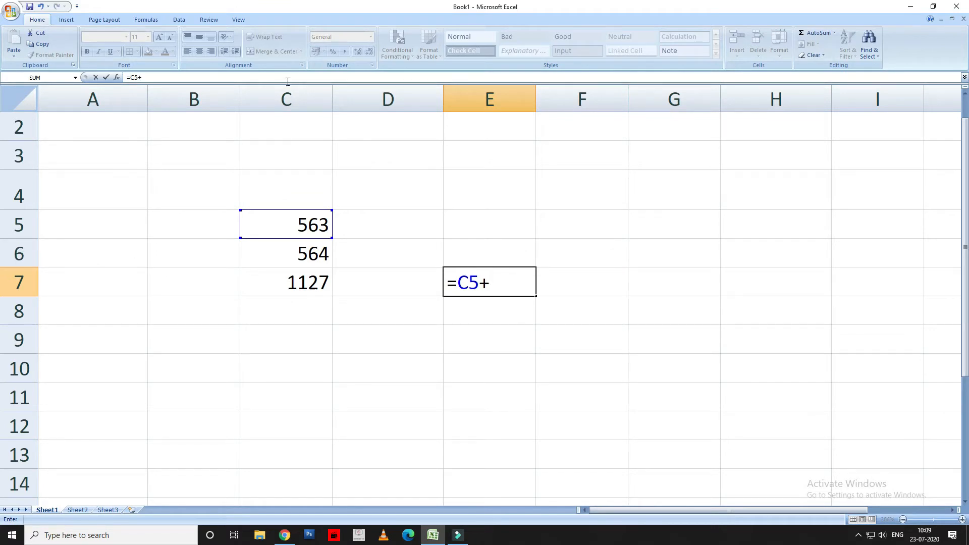
{"action": "type", "text": "C6"}
{"action": "key", "text": "Return"}
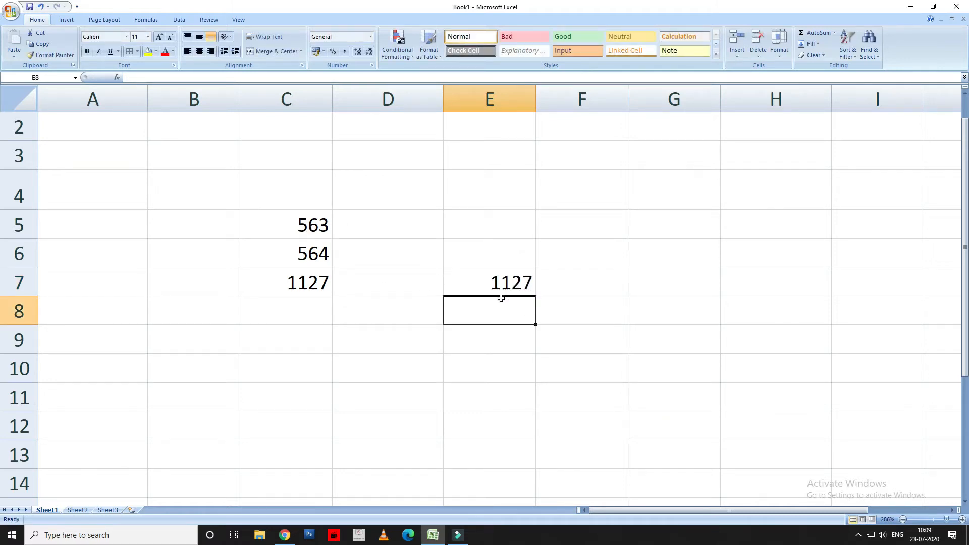
Clear cell C7 and enter the subtraction formula =C5-C6 there
{"action": "left_click", "coordinate": [302, 283]}
{"action": "key", "text": "Delete"}
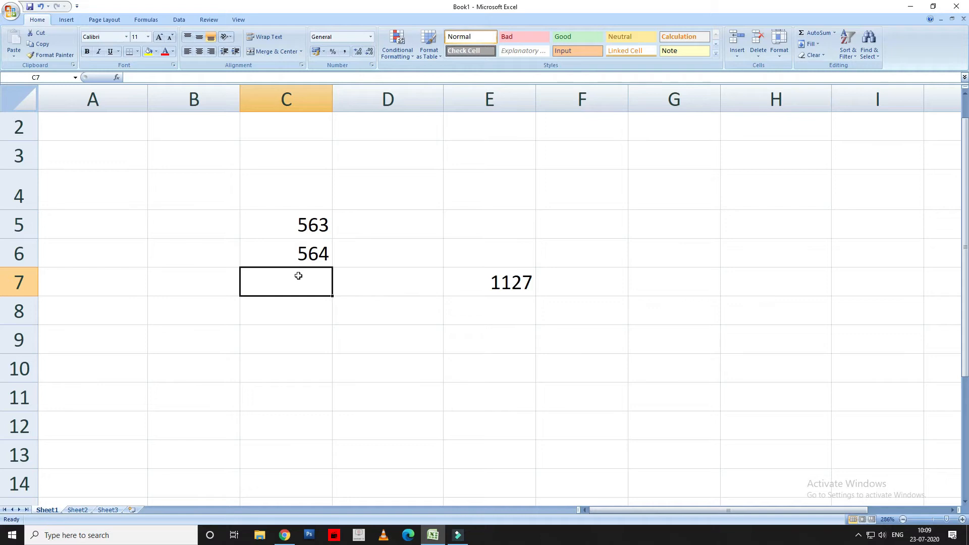
{"action": "type", "text": "="}
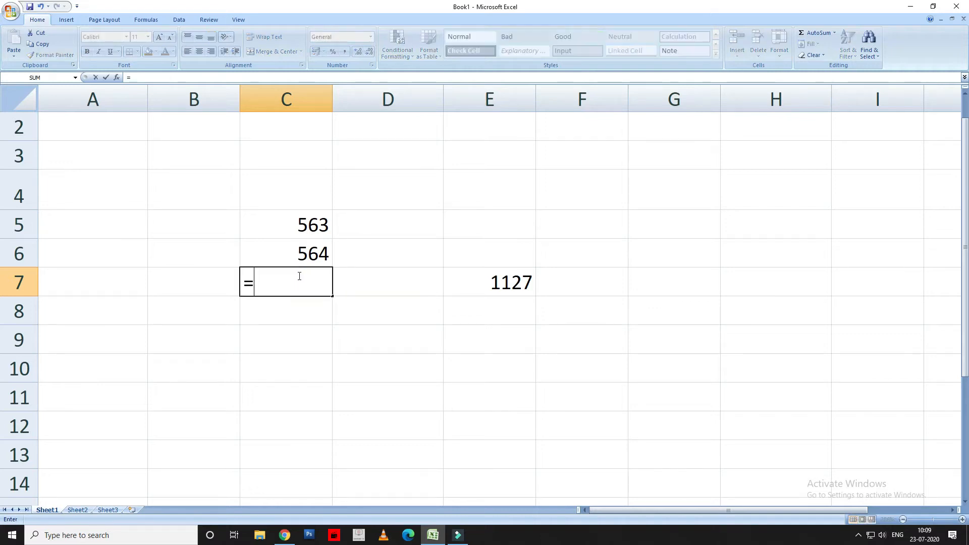
{"action": "left_click", "coordinate": [302, 226]}
{"action": "type", "text": "-"}
{"action": "left_click", "coordinate": [304, 254]}
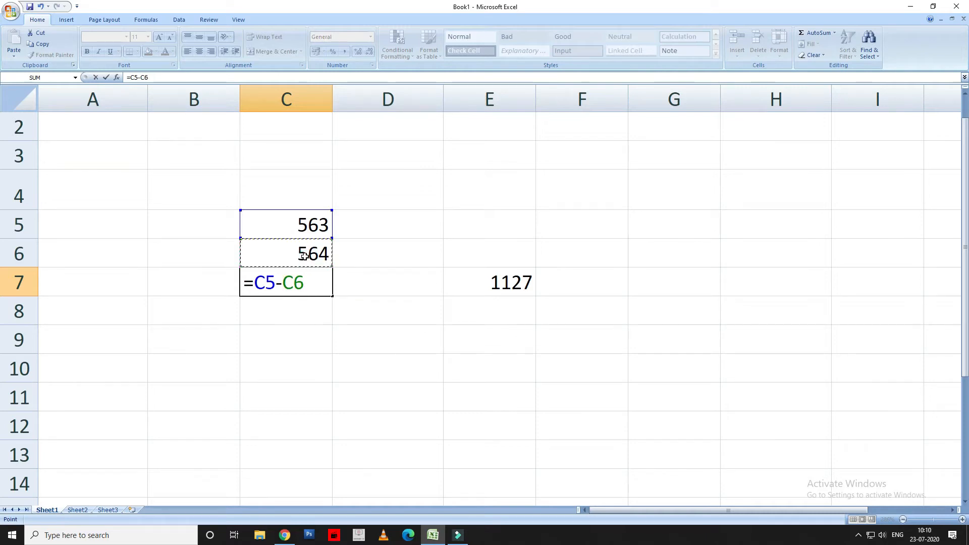
{"action": "key", "text": "Return"}
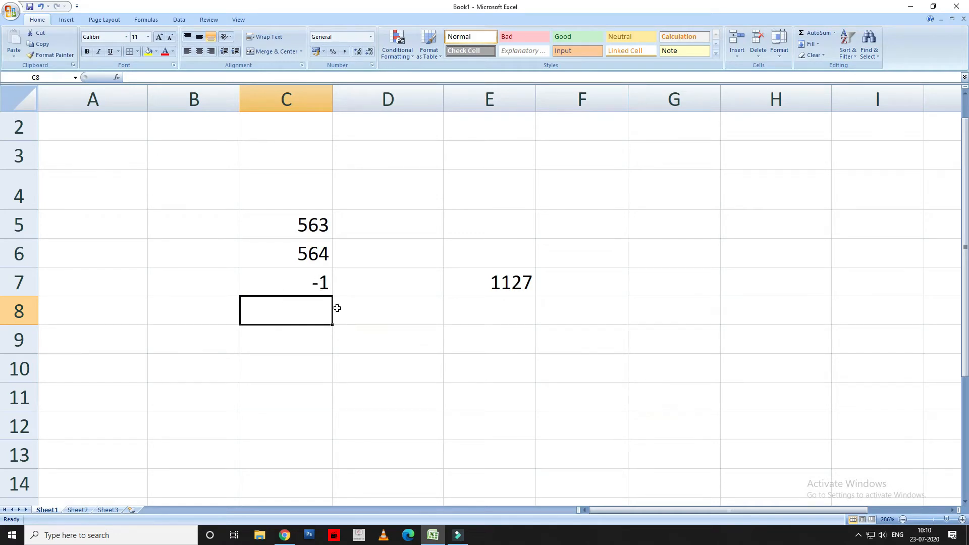
Clear the subtraction formula from cell C7 and enter the multiplication formula =C5*C6 instead
{"action": "left_click", "coordinate": [322, 284]}
{"action": "key", "text": "Delete"}
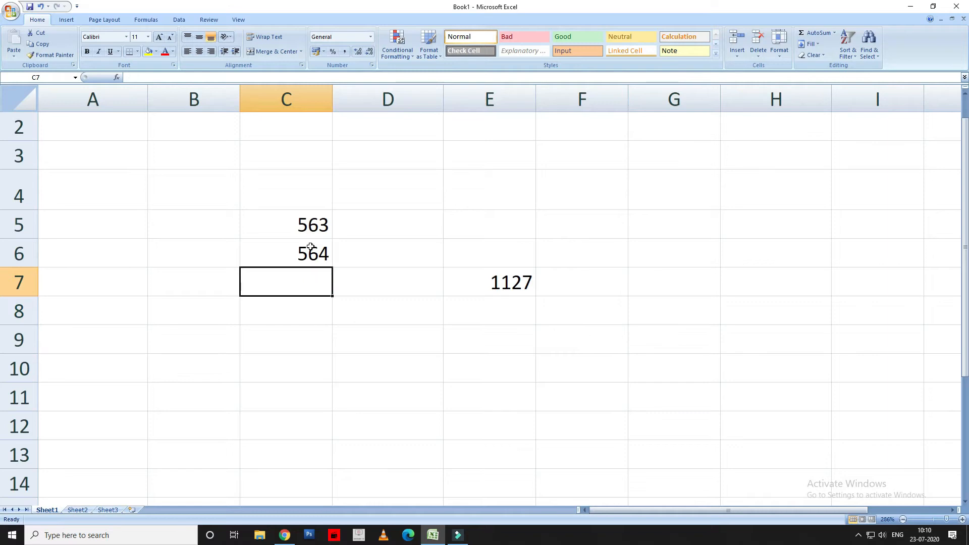
{"action": "type", "text": "="}
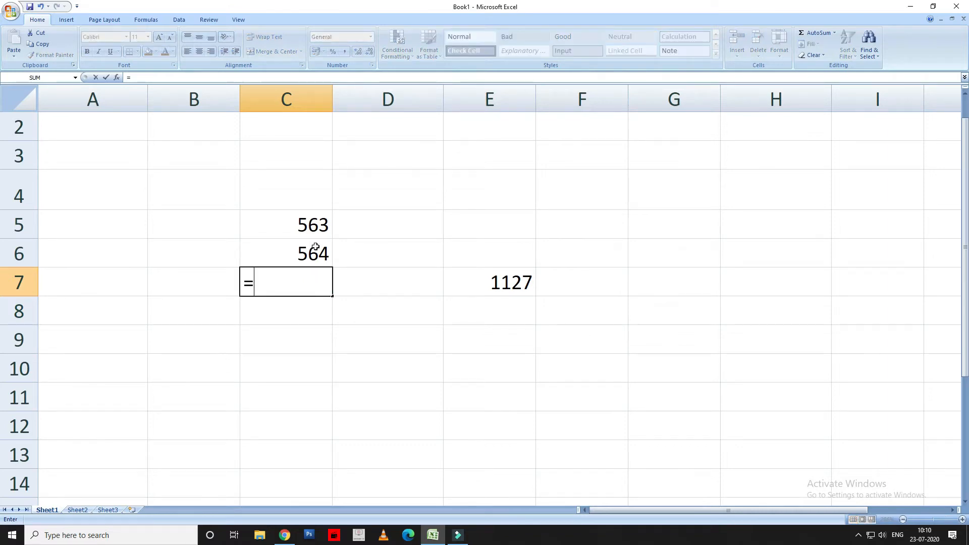
{"action": "left_click", "coordinate": [319, 230]}
{"action": "type", "text": "*"}
{"action": "left_click", "coordinate": [321, 258]}
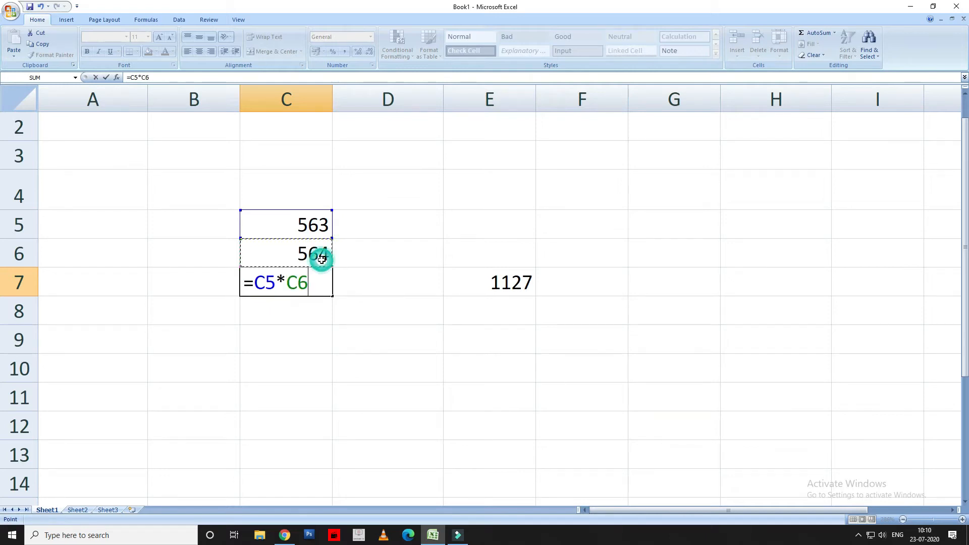
{"action": "key", "text": "Return"}
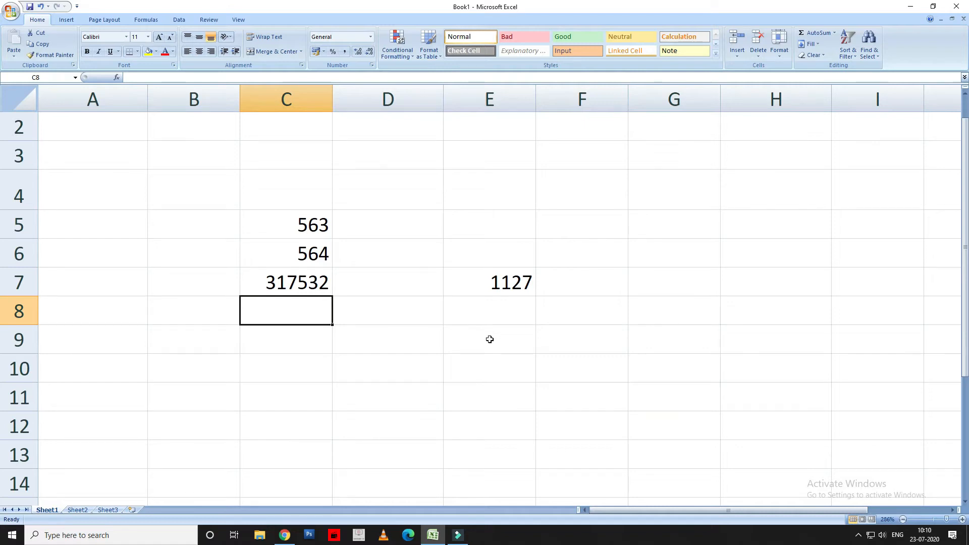
Enter 625 in cell E10 and 5 in cell E11
{"action": "left_click", "coordinate": [506, 362]}
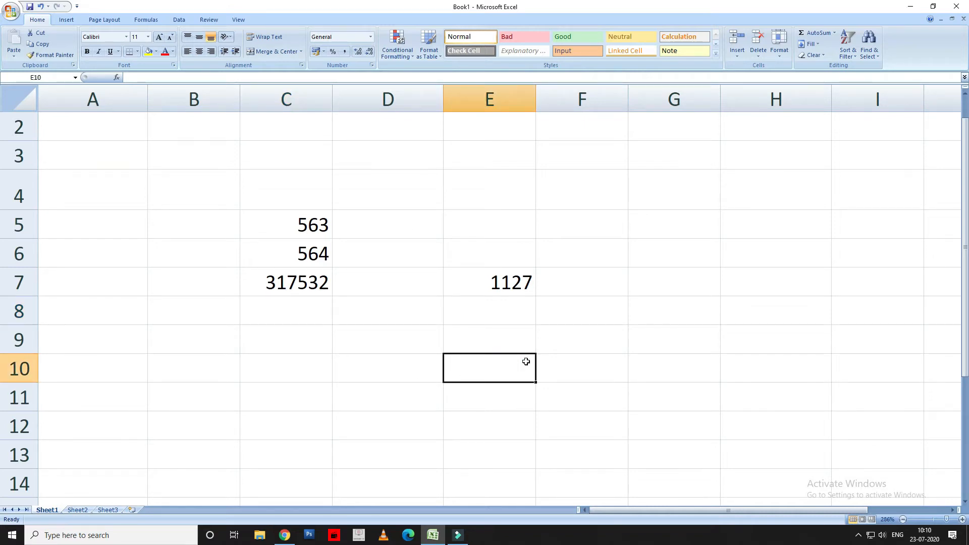
{"action": "type", "text": "625"}
{"action": "left_click", "coordinate": [510, 405]}
{"action": "type", "text": "5"}
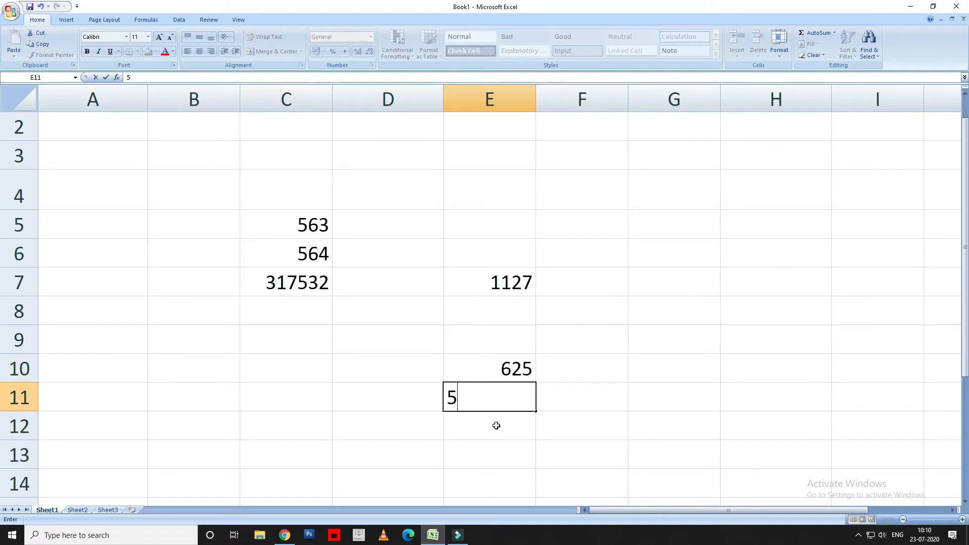
Divide the two numbers in cell E12 with the formula =E10/E11
{"action": "left_click", "coordinate": [497, 425]}
{"action": "type", "text": "="}
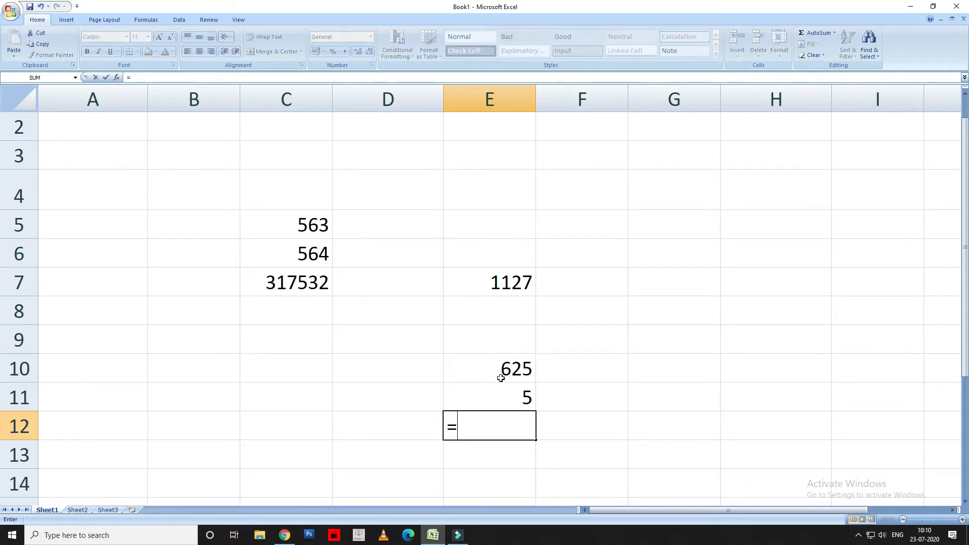
{"action": "left_click", "coordinate": [505, 371]}
{"action": "type", "text": "/"}
{"action": "left_click", "coordinate": [527, 403]}
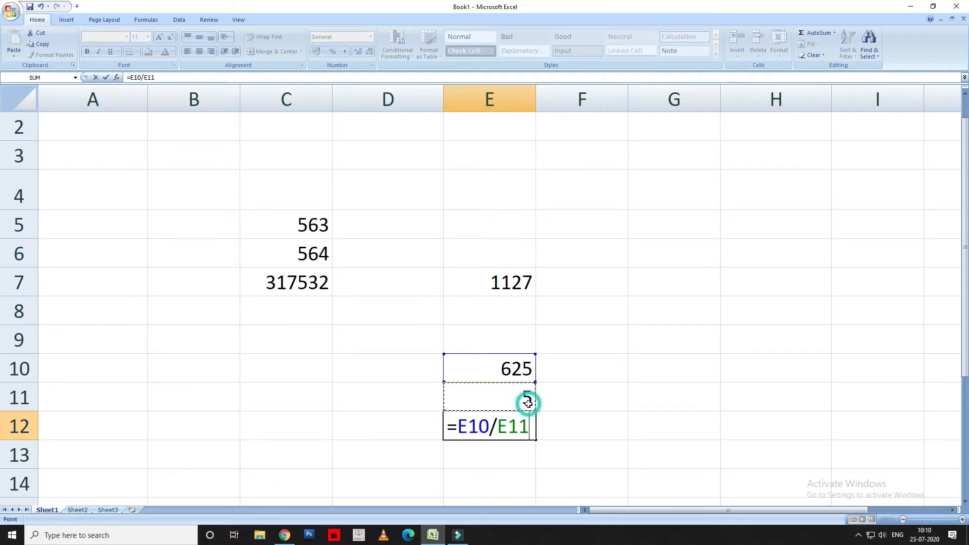
{"action": "key", "text": "Return"}
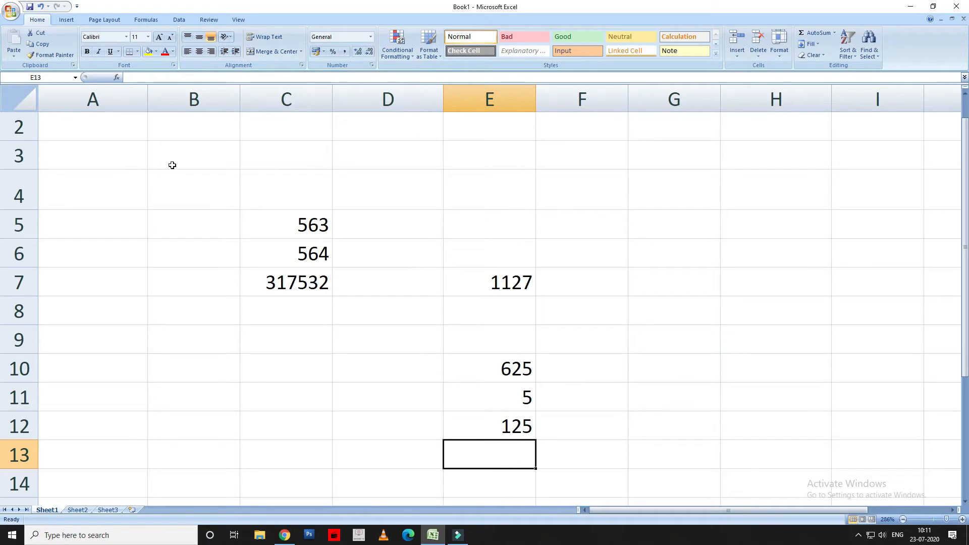
Clear all the example numbers and formulas in columns C and E of the worksheet
{"action": "left_click_drag", "start_coordinate": [80, 135], "coordinate": [551, 456]}
{"action": "key", "text": "Delete"}
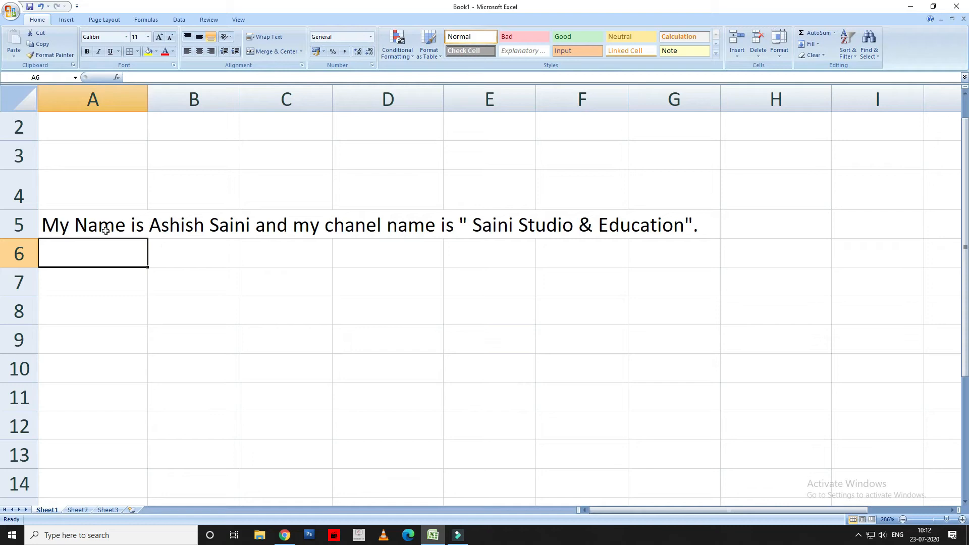
Widen column A and wrap the long sentence in cell A5 within its cell
{"action": "left_click", "coordinate": [73, 225]}
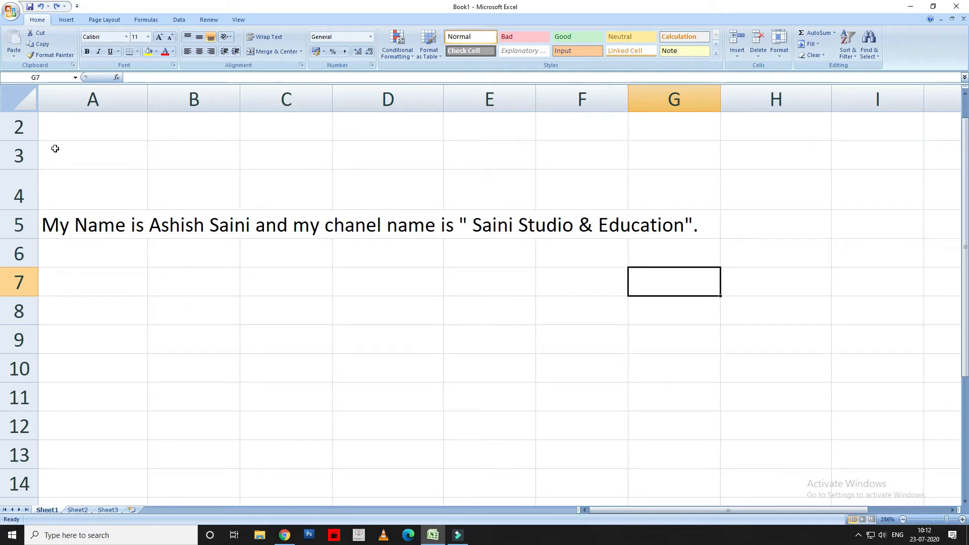
{"action": "left_click", "coordinate": [109, 231]}
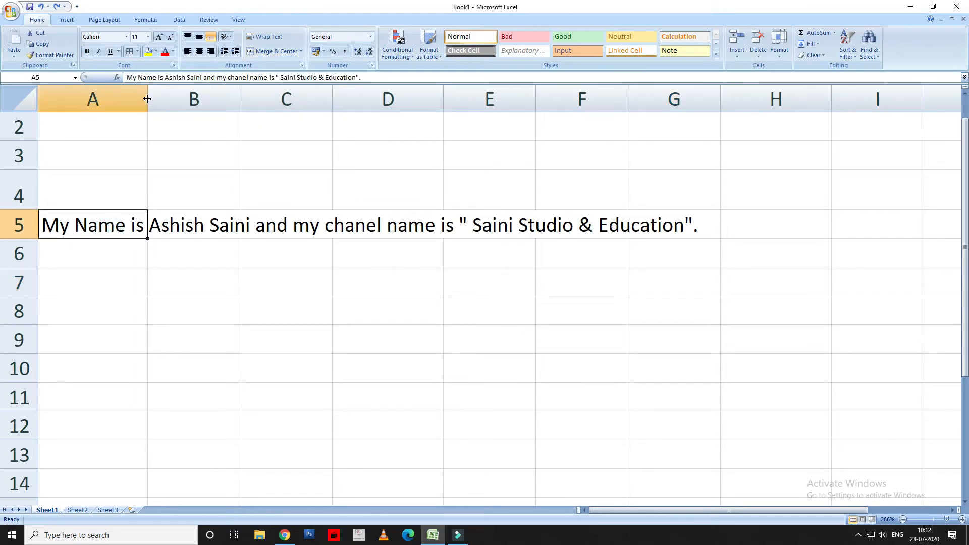
{"action": "left_click_drag", "start_coordinate": [147, 99], "coordinate": [233, 99]}
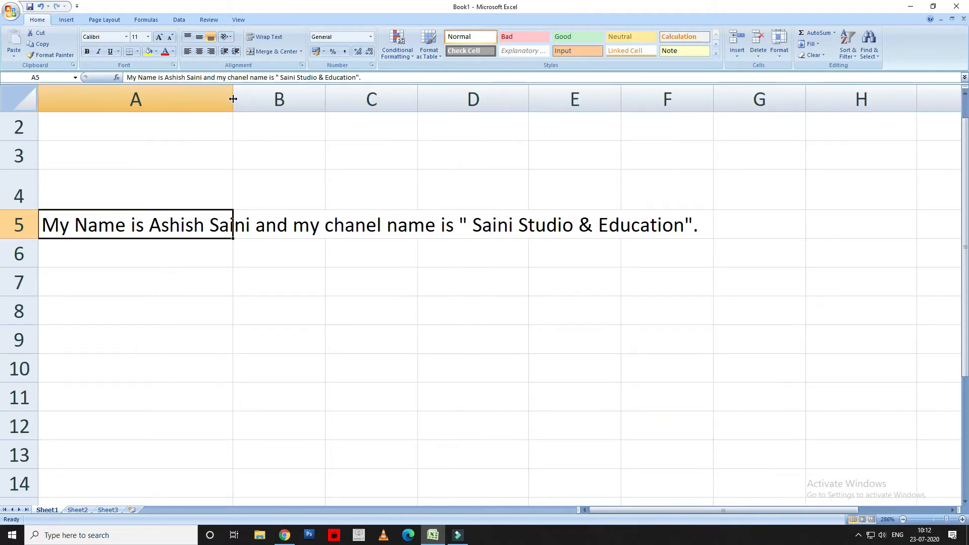
{"action": "left_click", "coordinate": [268, 36]}
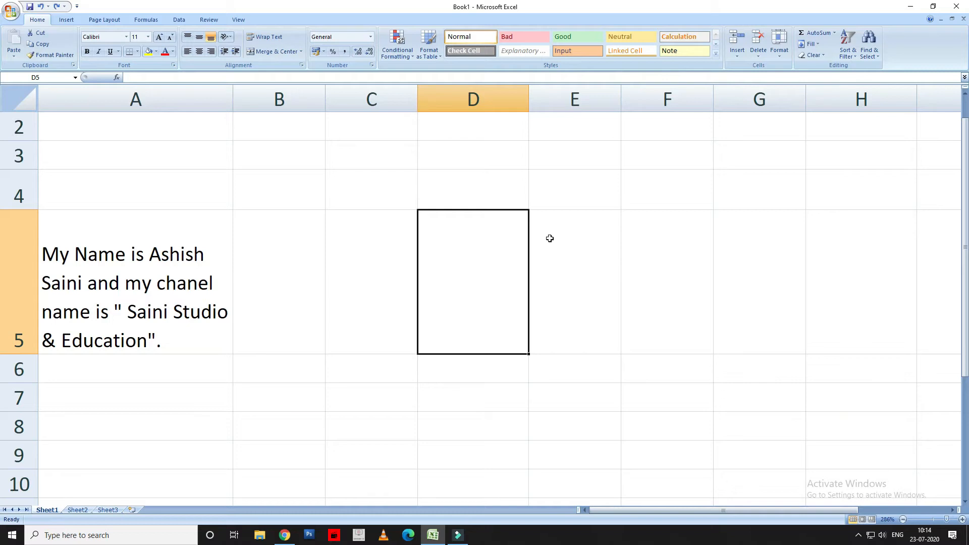
Enter the headings Rural in cell C3 and Urban in cell D3
{"action": "left_click", "coordinate": [413, 128]}
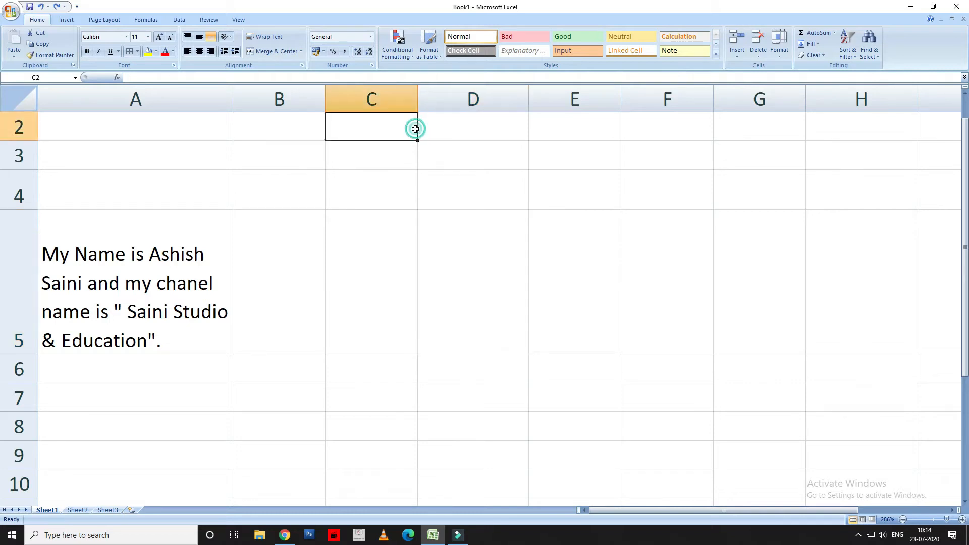
{"action": "left_click", "coordinate": [405, 154]}
{"action": "type", "text": "Rural"}
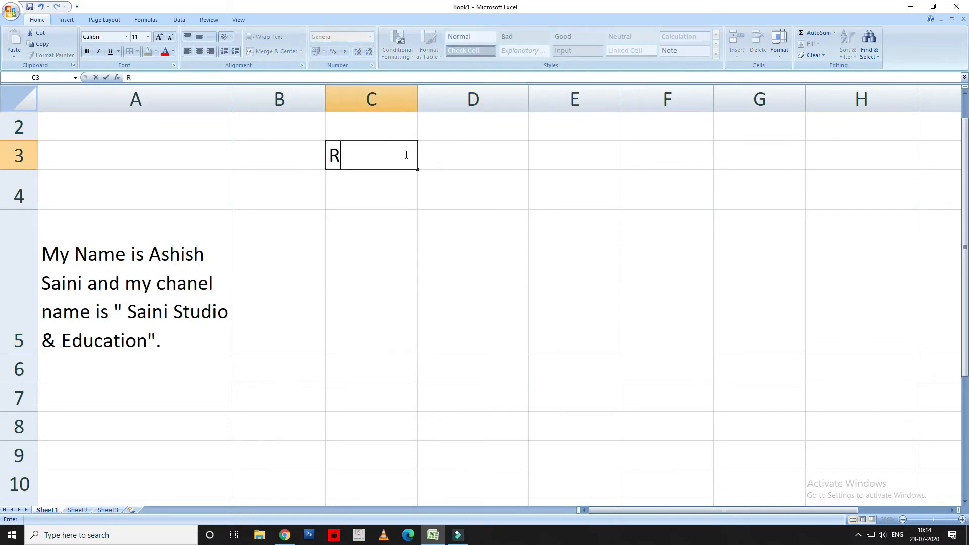
{"action": "key", "text": "Tab"}
{"action": "type", "text": "Urban"}
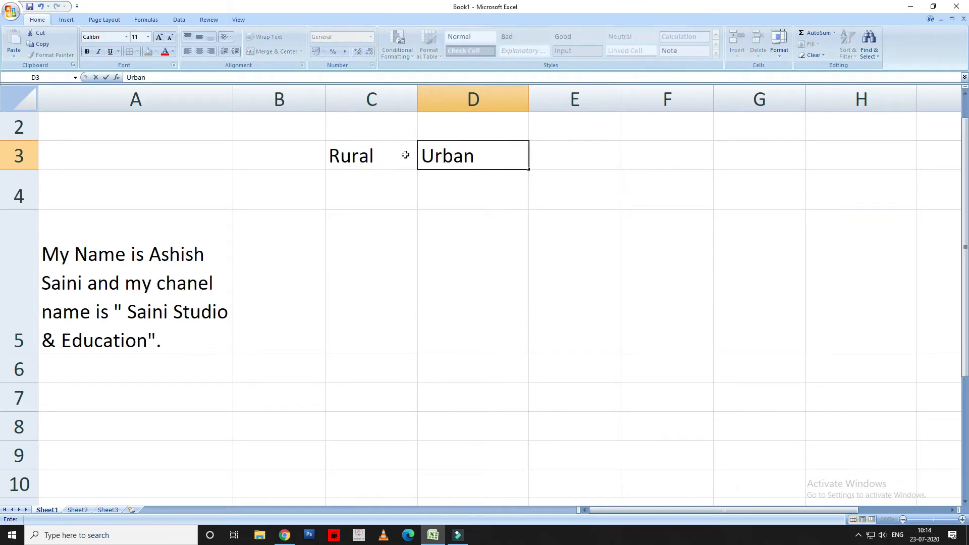
{"action": "left_click", "coordinate": [420, 133]}
Merge and center cells C2:D2 above the Rural and Urban headings and enter the heading Address
{"action": "left_click_drag", "start_coordinate": [381, 126], "coordinate": [433, 127]}
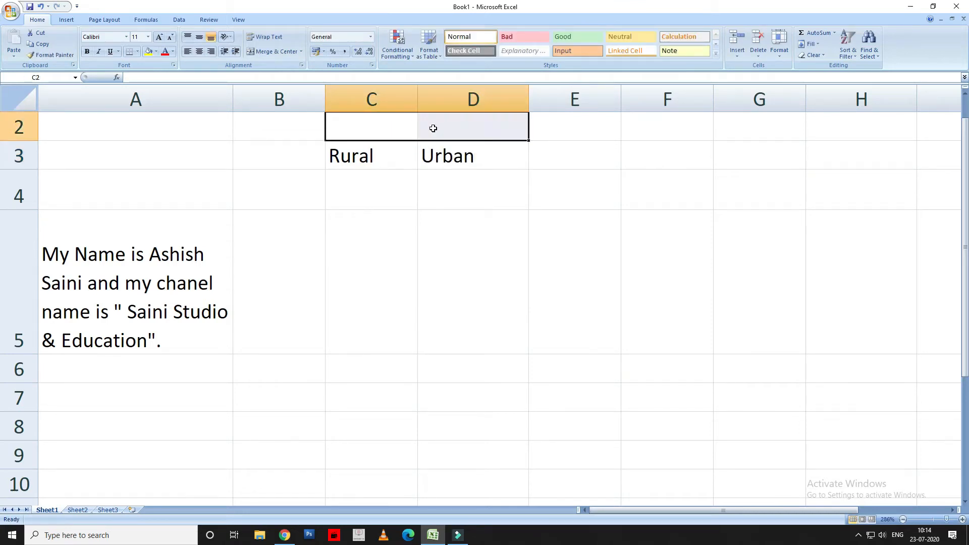
{"action": "left_click", "coordinate": [199, 51]}
{"action": "left_click", "coordinate": [280, 52]}
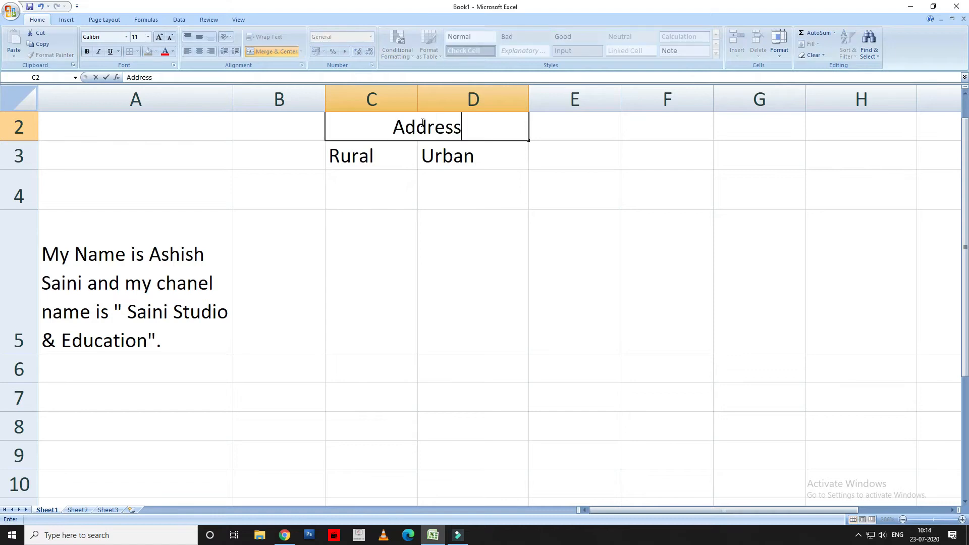
{"action": "scroll", "coordinate": [423, 124], "scroll_direction": "up", "scroll_amount": 1}
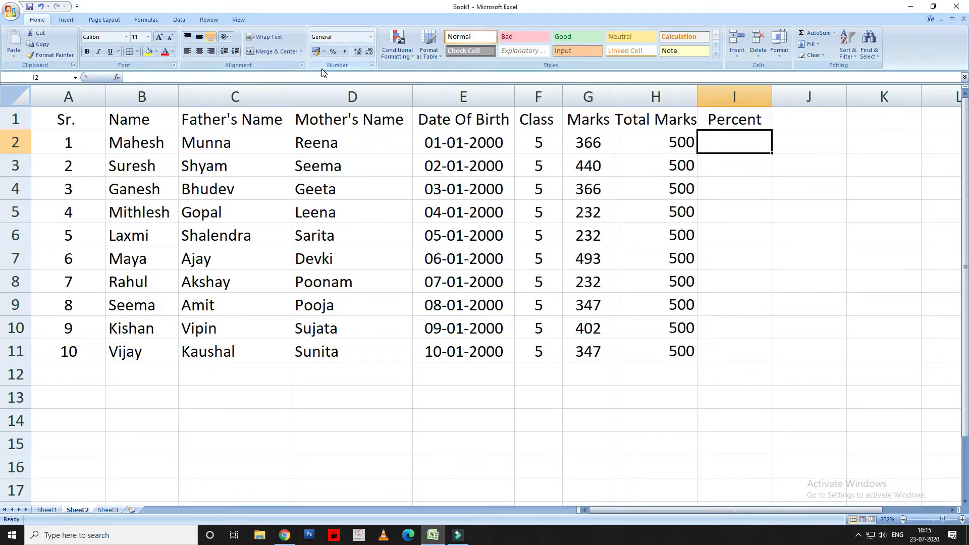
Examine the available number formats and the ones applied to the Total Marks, Date Of Birth and Class columns
{"action": "left_click", "coordinate": [675, 148]}
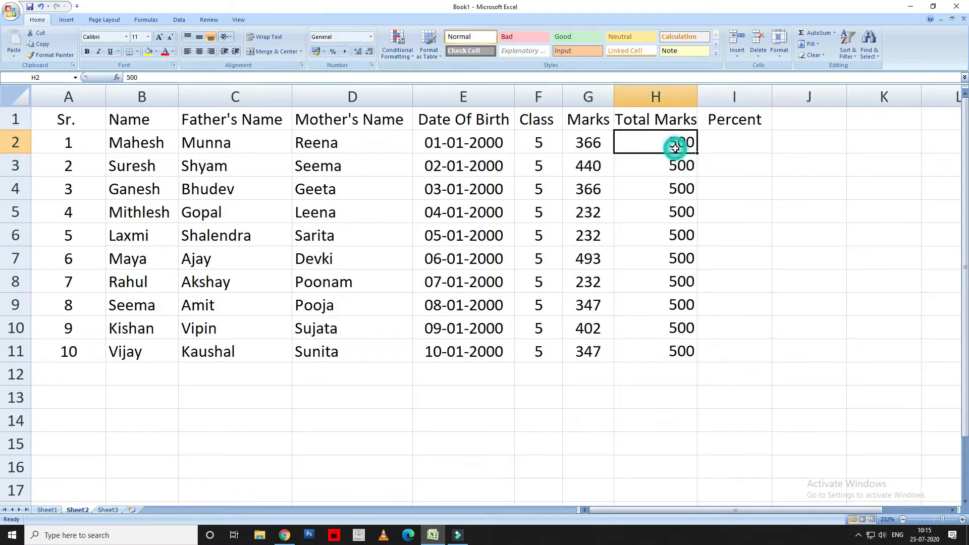
{"action": "left_click", "coordinate": [372, 38]}
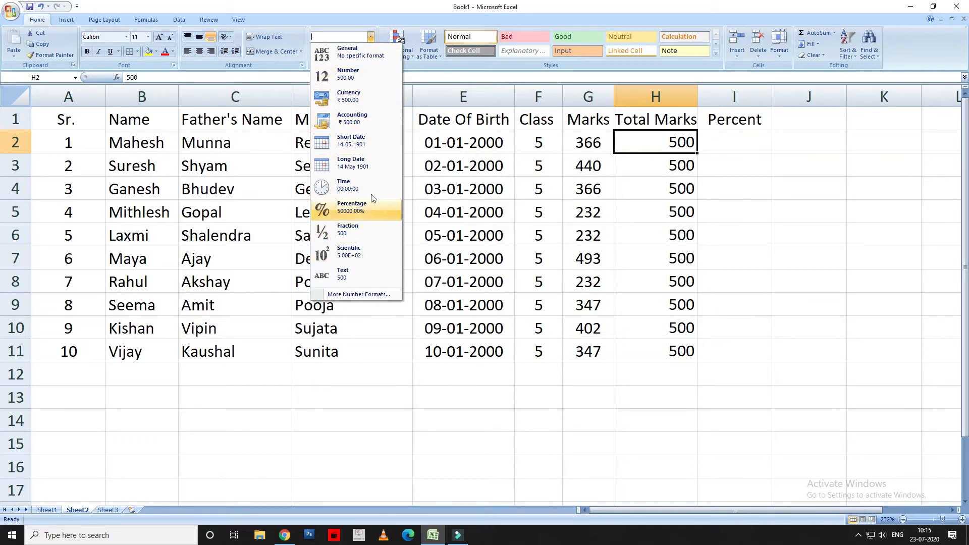
{"action": "left_click", "coordinate": [757, 248]}
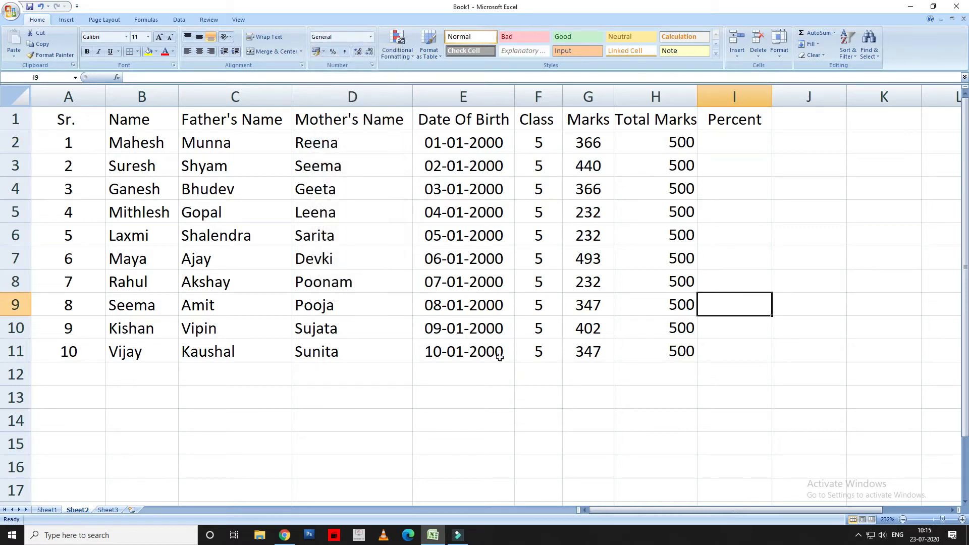
{"action": "left_click_drag", "start_coordinate": [500, 357], "coordinate": [459, 150]}
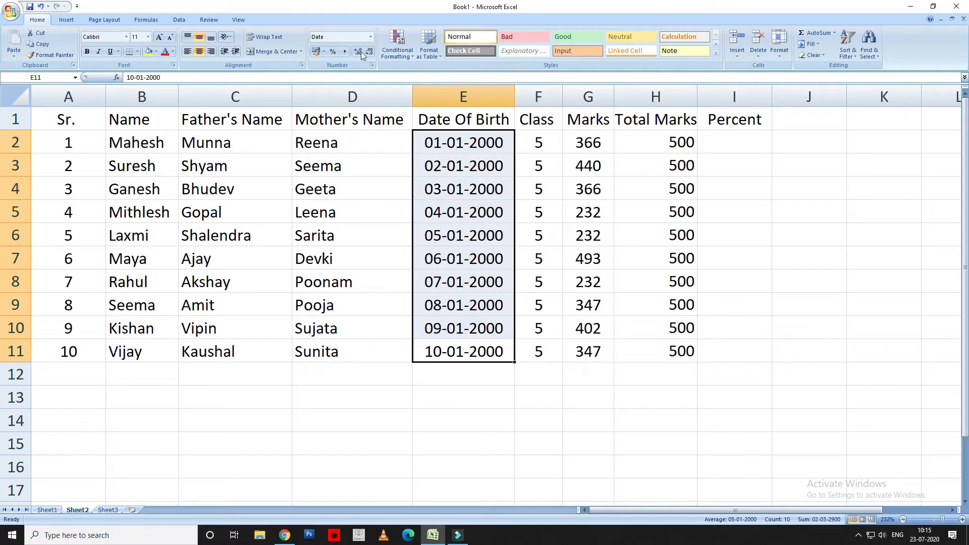
{"action": "left_click", "coordinate": [501, 391]}
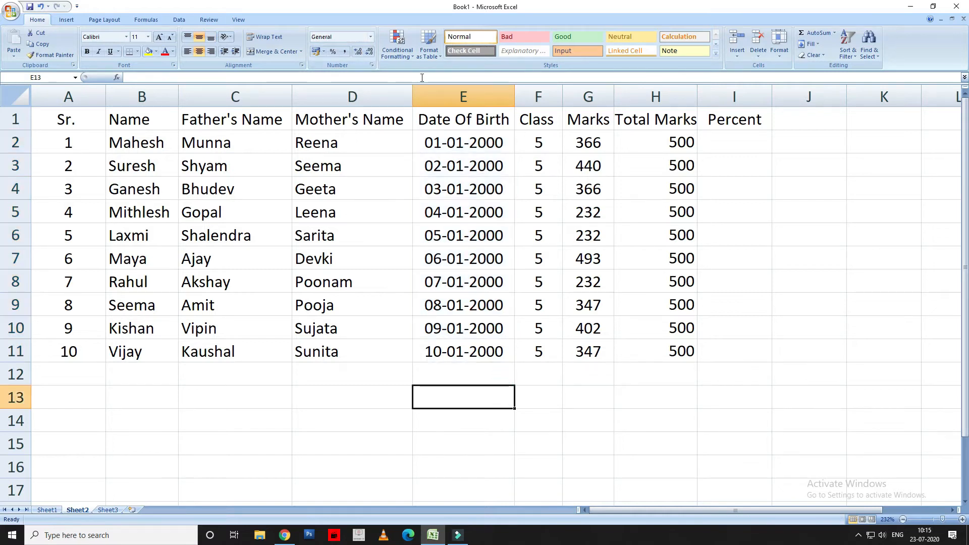
{"action": "left_click_drag", "start_coordinate": [542, 137], "coordinate": [547, 337]}
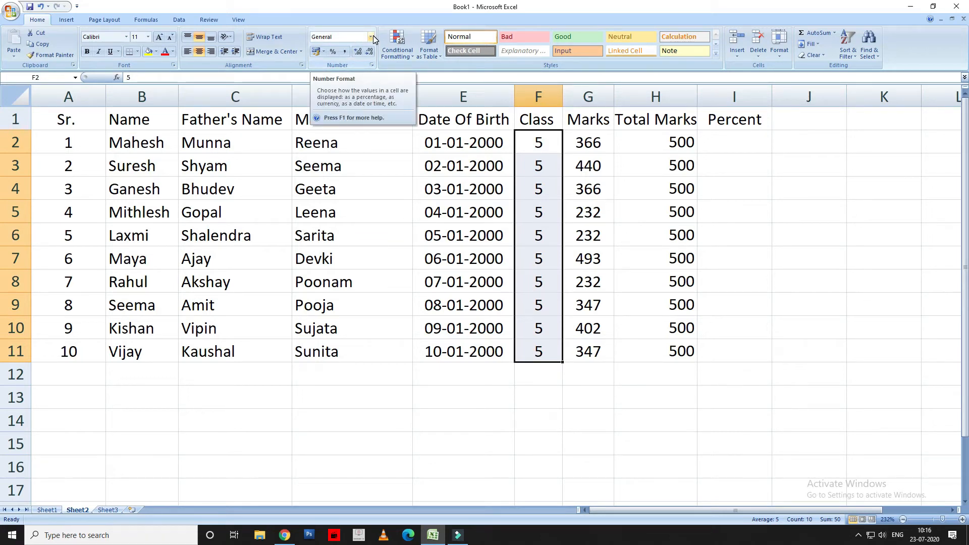
{"action": "left_click", "coordinate": [678, 396]}
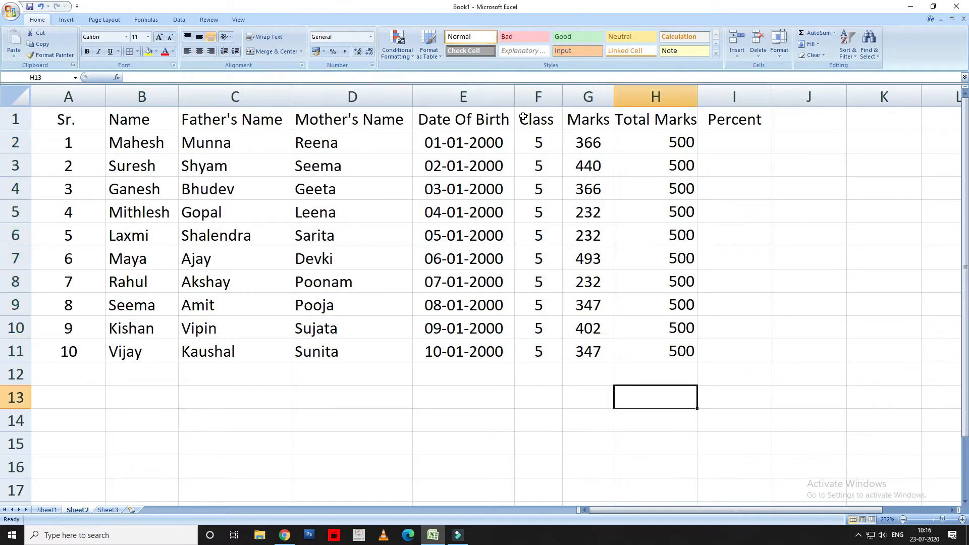
{"action": "left_click", "coordinate": [371, 37]}
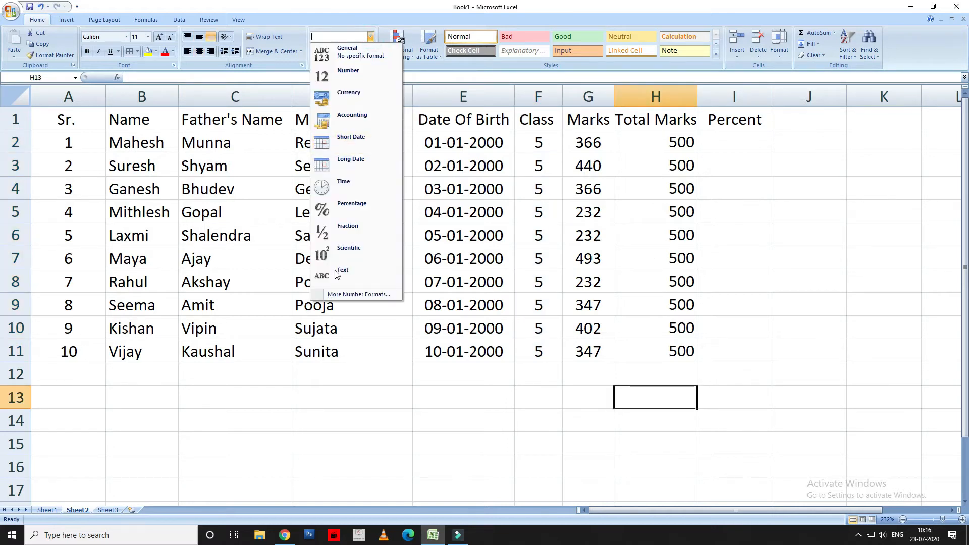
{"action": "left_click", "coordinate": [369, 426]}
On Sheet3, apply the Currency format to the Pay Fees amounts in E2:E11 and view the accounting currency options
{"action": "left_click", "coordinate": [107, 510]}
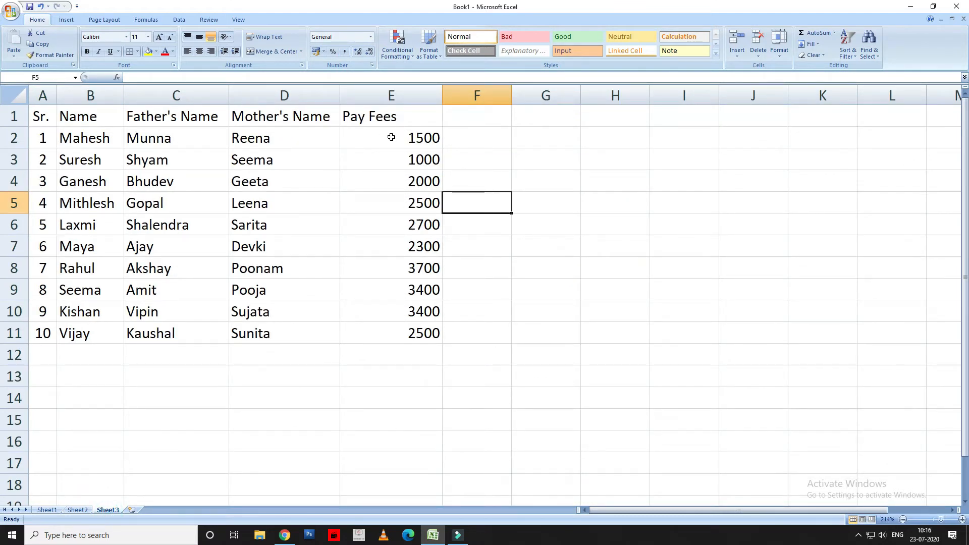
{"action": "left_click_drag", "start_coordinate": [391, 137], "coordinate": [384, 336]}
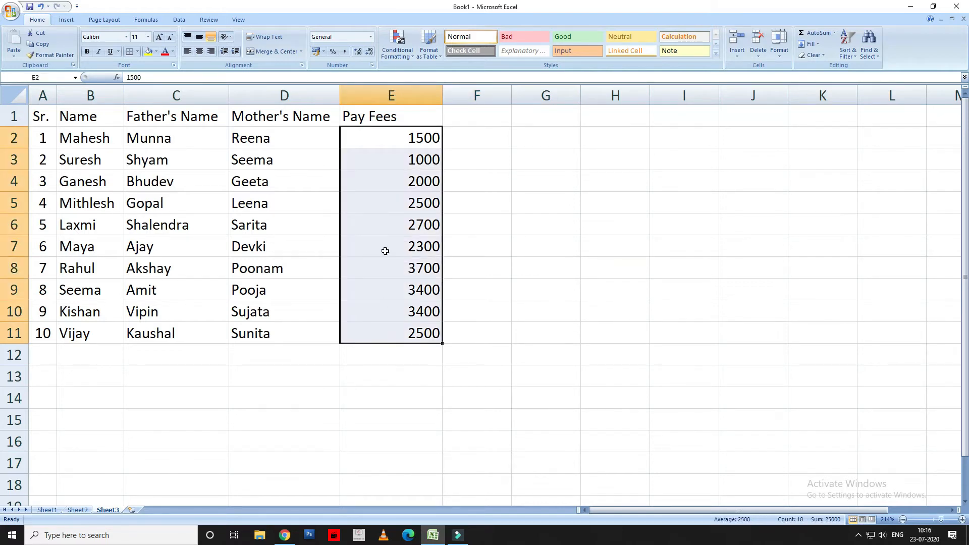
{"action": "left_click", "coordinate": [371, 37]}
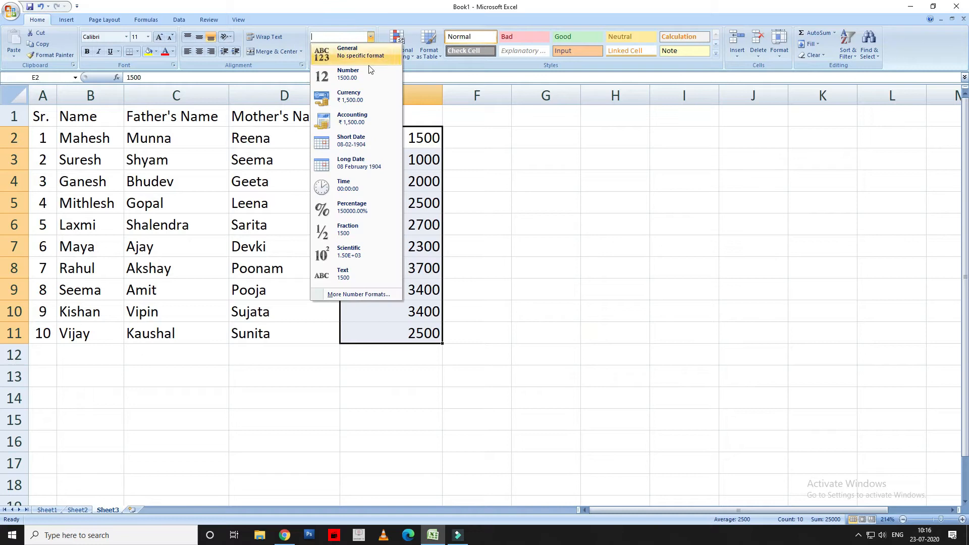
{"action": "left_click", "coordinate": [369, 95]}
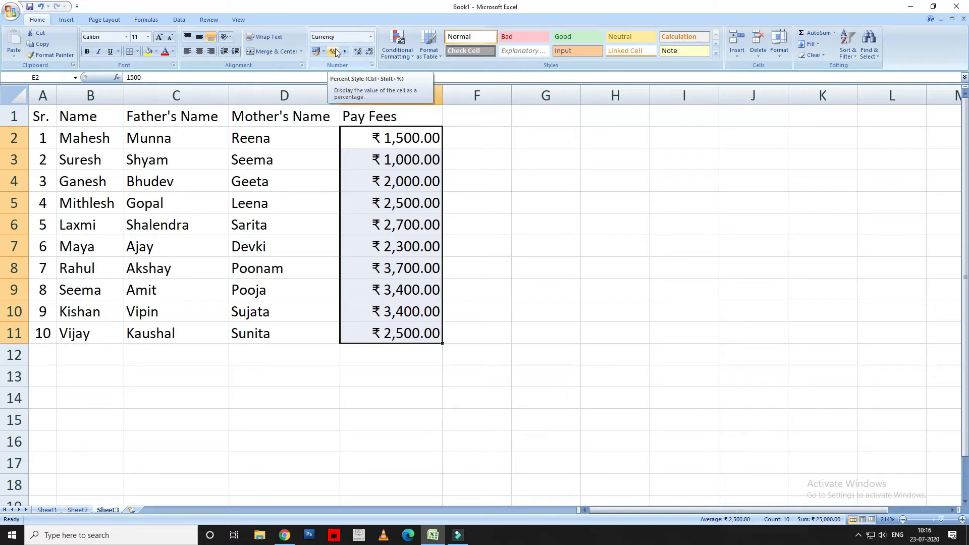
{"action": "left_click", "coordinate": [323, 52]}
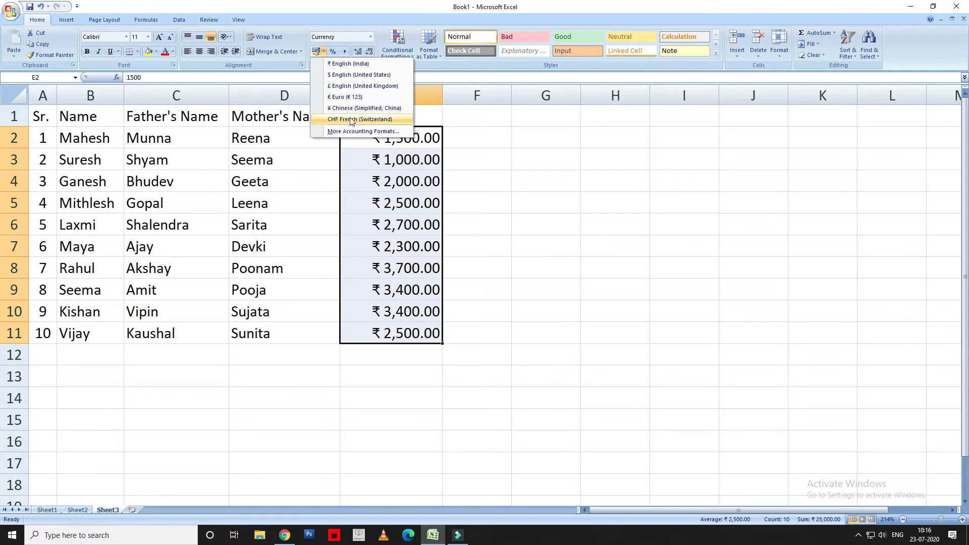
{"action": "left_click", "coordinate": [438, 172]}
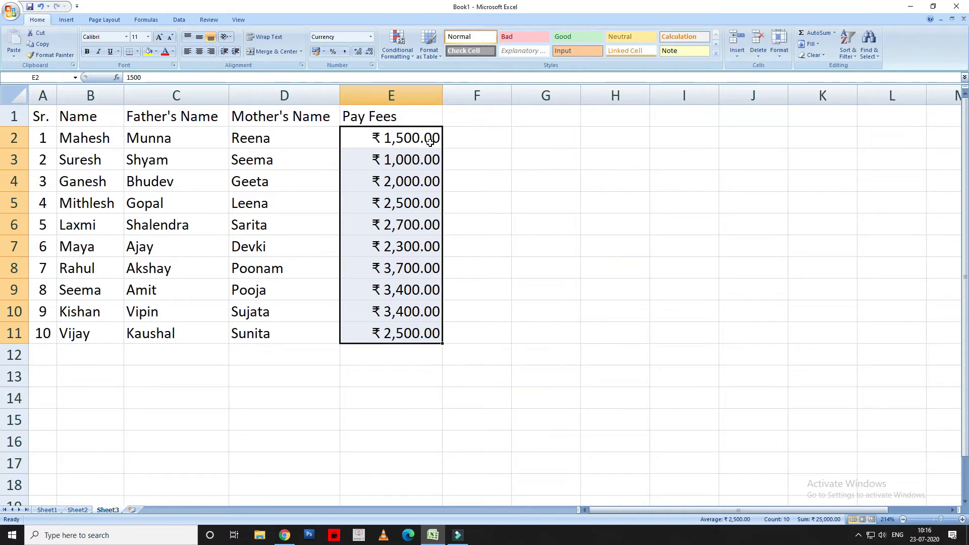
Reduce the Pay Fees amounts in E2:E11 to zero decimal places
{"action": "left_click", "coordinate": [358, 53]}
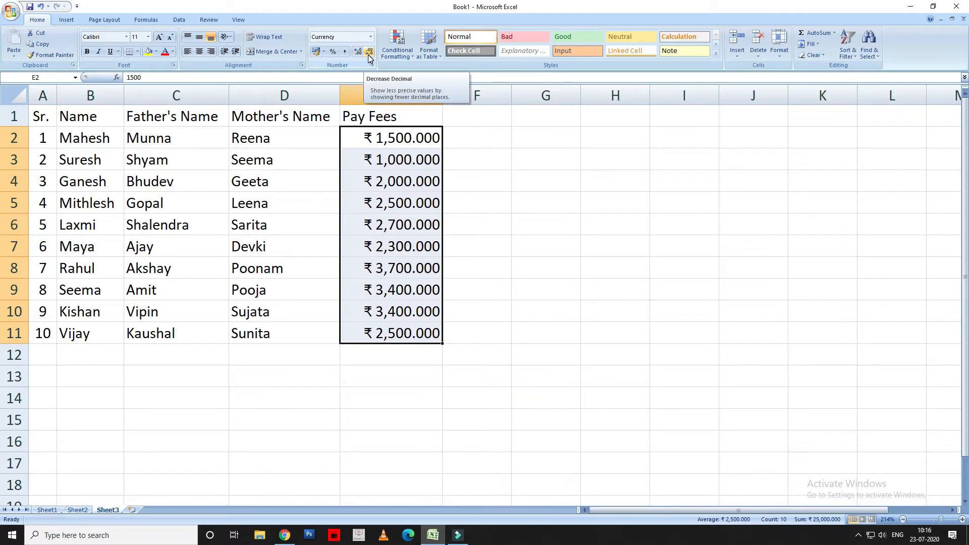
{"action": "left_click", "coordinate": [368, 53]}
{"action": "left_click", "coordinate": [368, 53]}
{"action": "left_click", "coordinate": [368, 54]}
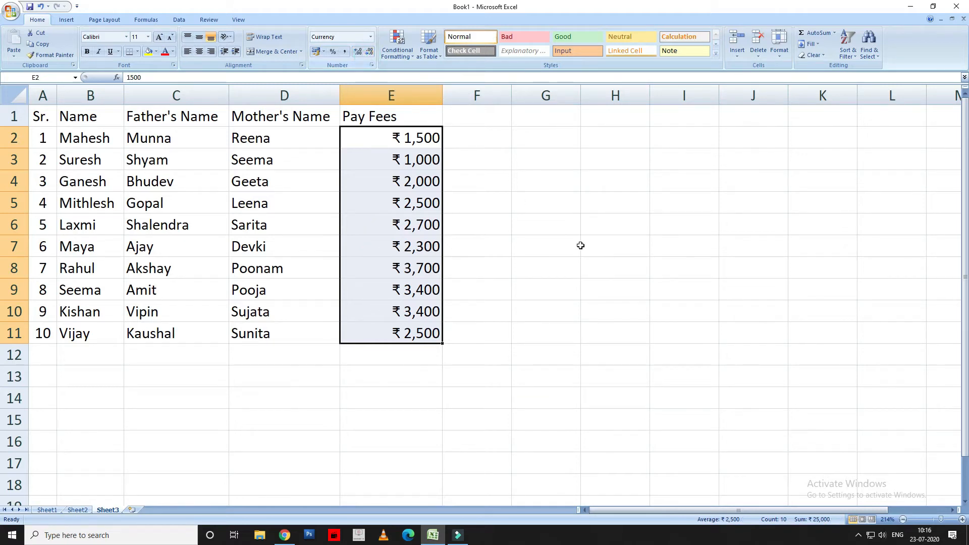
{"action": "left_click", "coordinate": [557, 245]}
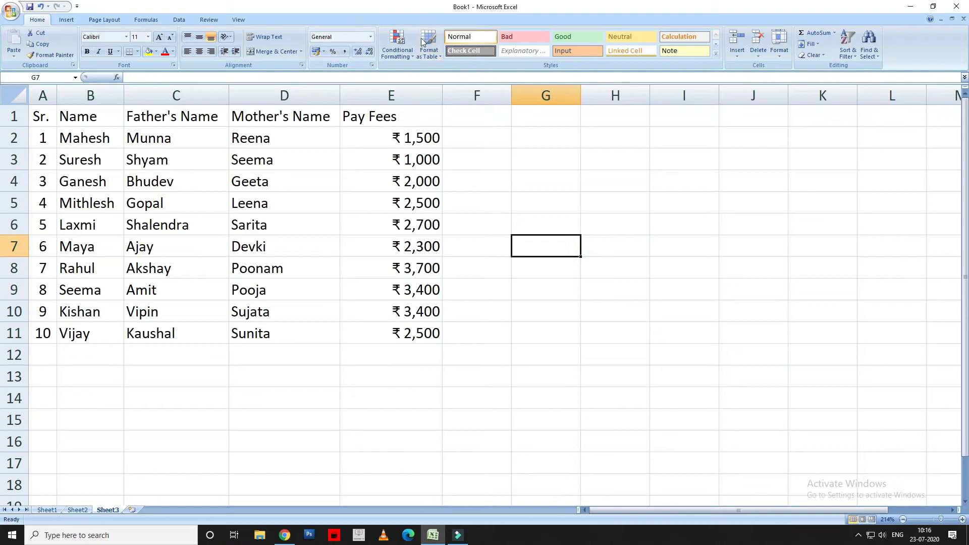
On Sheet2, format the empty Percent cells I2:I11 as percentages
{"action": "left_click", "coordinate": [77, 509]}
{"action": "left_click_drag", "start_coordinate": [726, 144], "coordinate": [725, 350]}
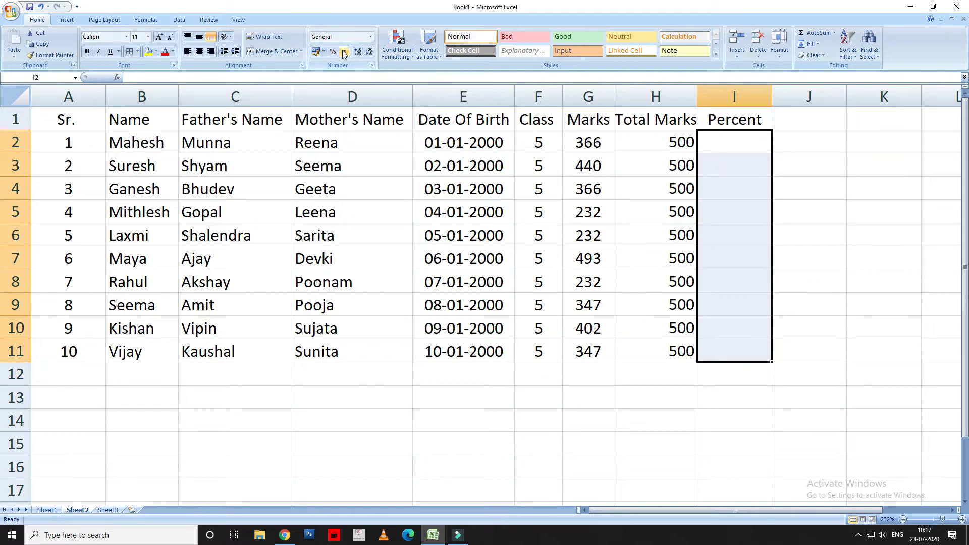
{"action": "left_click", "coordinate": [371, 37]}
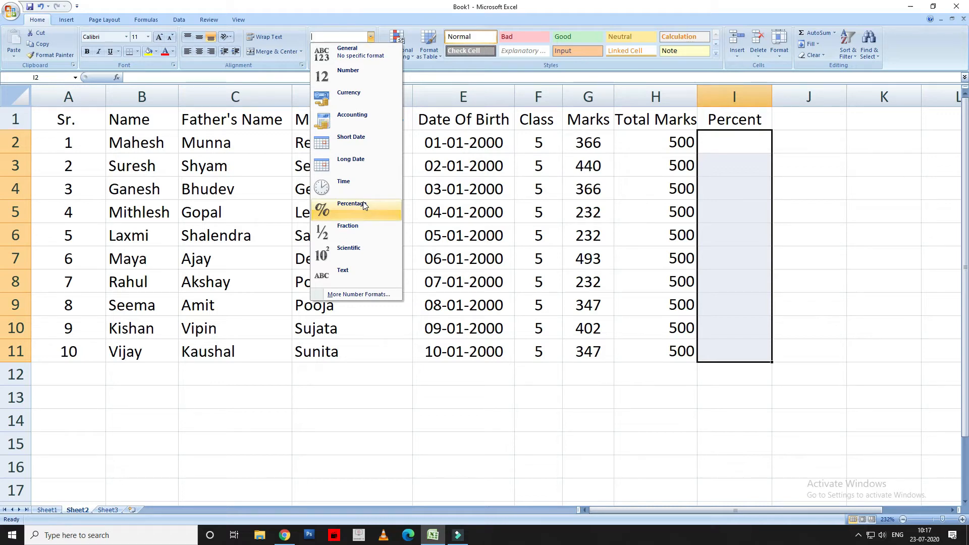
{"action": "left_click", "coordinate": [370, 37]}
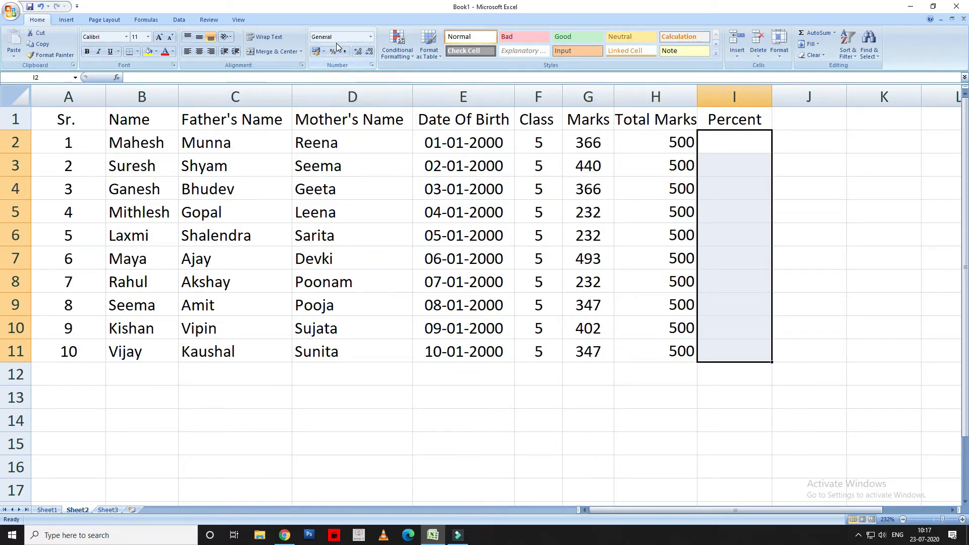
{"action": "left_click", "coordinate": [777, 149]}
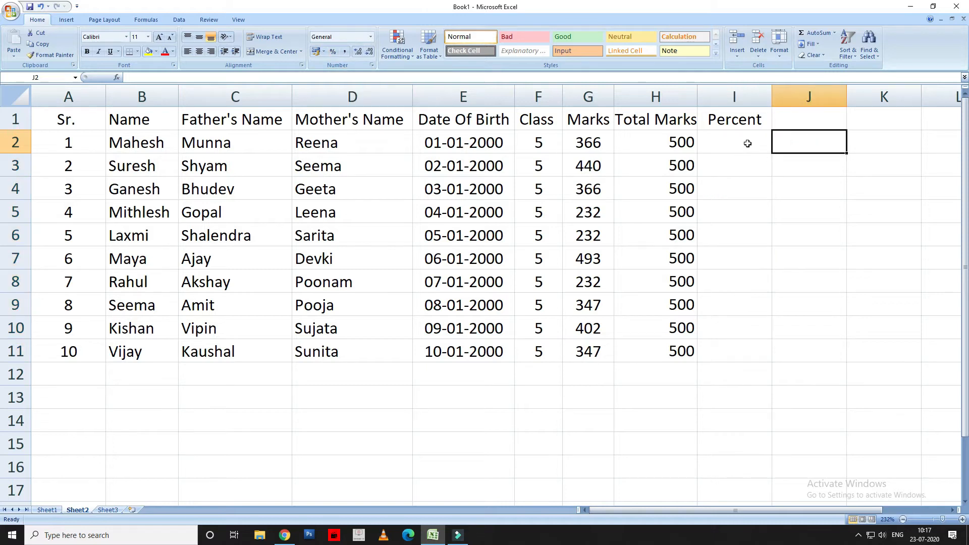
Enter the formula =G2/H2 in cell I2 to divide Marks by Total Marks
{"action": "left_click", "coordinate": [748, 143]}
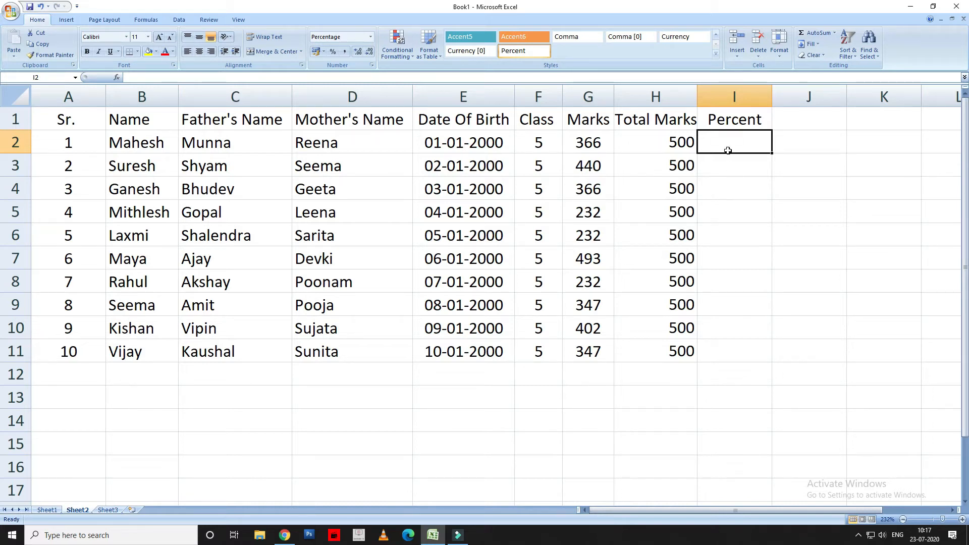
{"action": "type", "text": "="}
{"action": "left_click", "coordinate": [598, 144]}
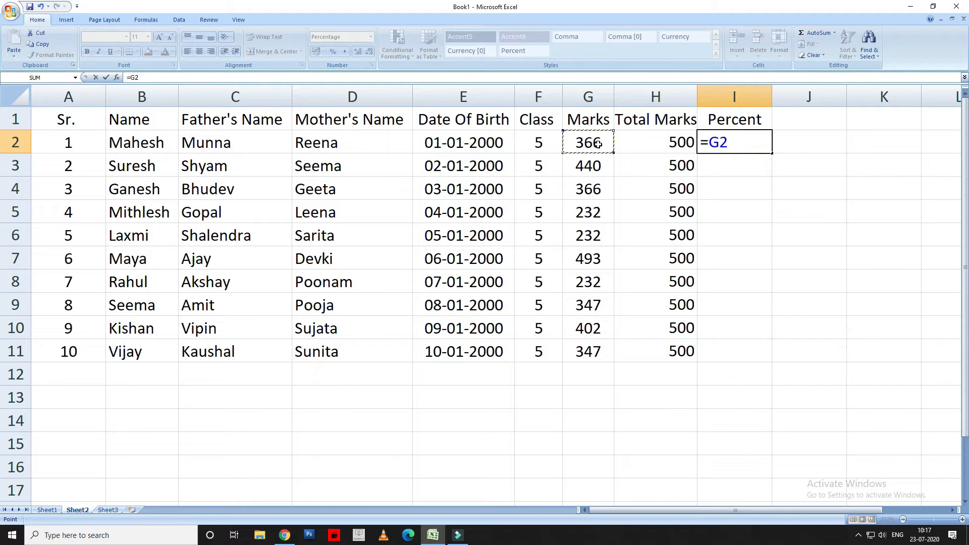
{"action": "type", "text": "/"}
{"action": "left_click", "coordinate": [651, 148]}
{"action": "key", "text": "Return"}
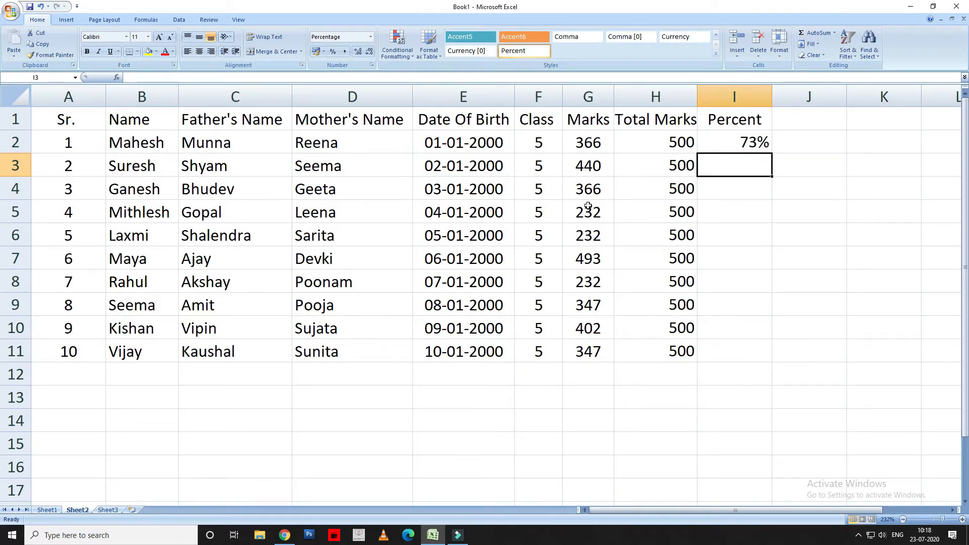
Fill the percent formula from cell I2 down through I11
{"action": "left_click", "coordinate": [747, 139]}
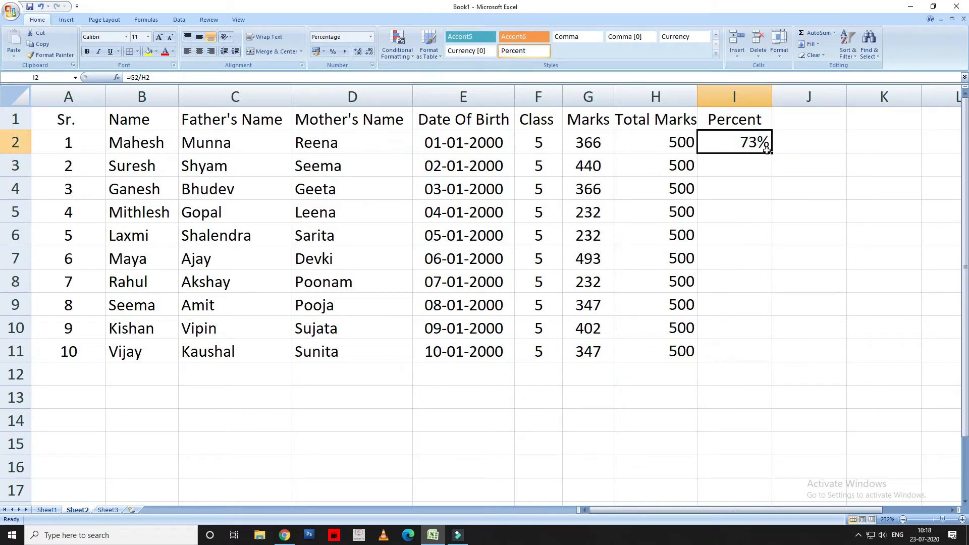
{"action": "left_click_drag", "start_coordinate": [767, 150], "coordinate": [765, 363]}
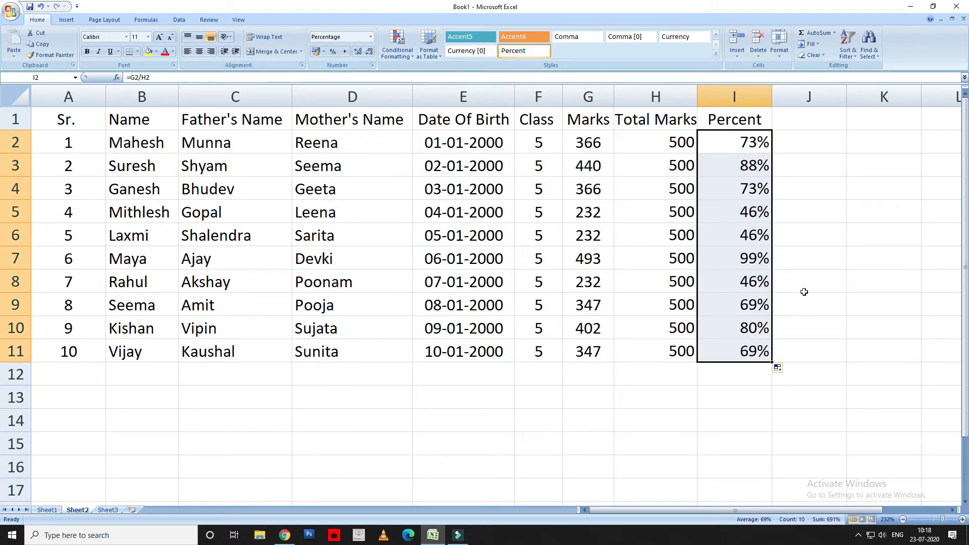
{"action": "key", "text": "ctrl+z"}
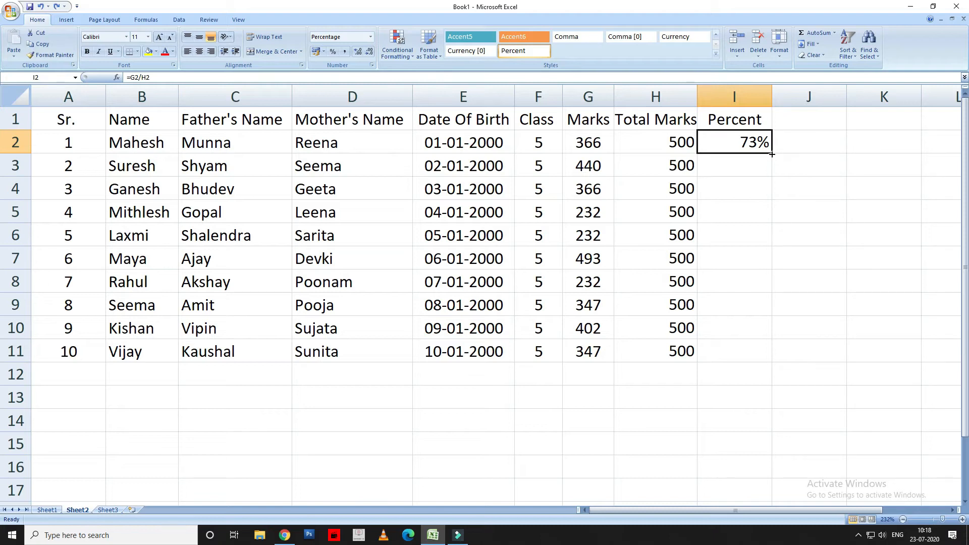
{"action": "left_click_drag", "start_coordinate": [772, 153], "coordinate": [768, 365]}
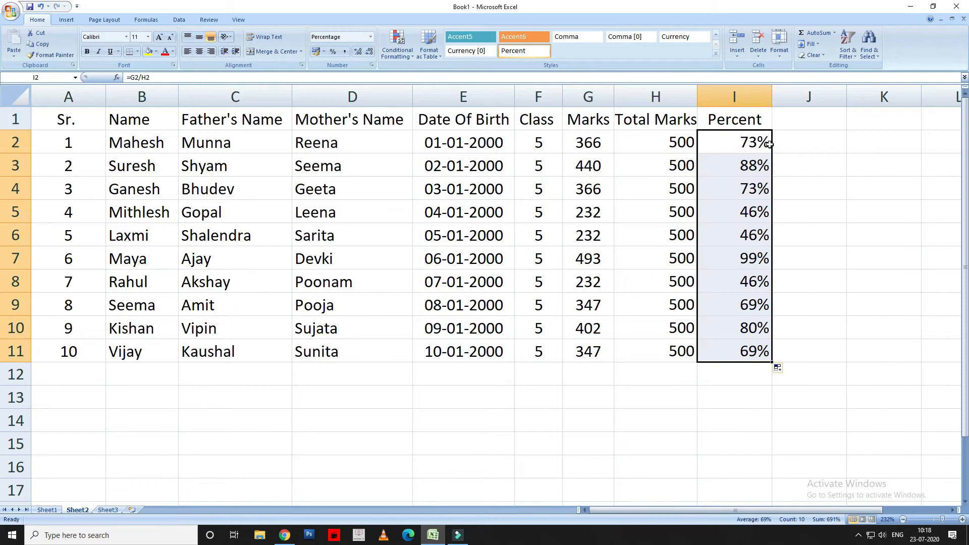
{"action": "left_click", "coordinate": [798, 144]}
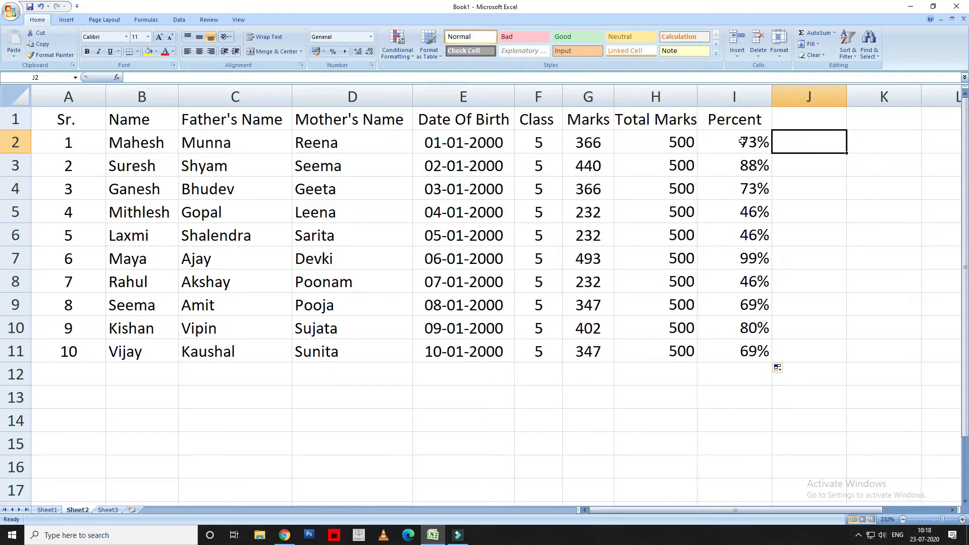
Show the percentages in I2:I11 with two decimal places
{"action": "left_click_drag", "start_coordinate": [742, 141], "coordinate": [746, 344]}
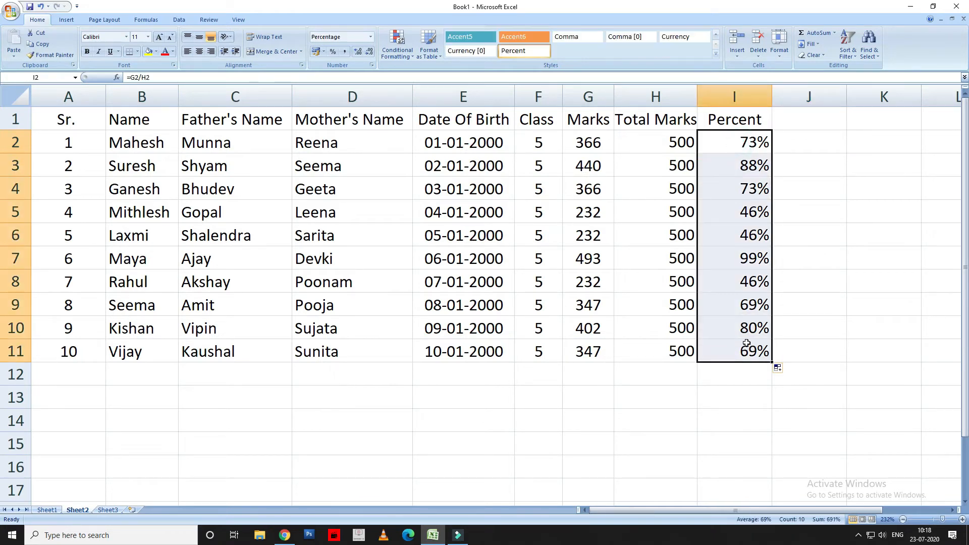
{"action": "left_click", "coordinate": [360, 52]}
{"action": "left_click", "coordinate": [359, 51]}
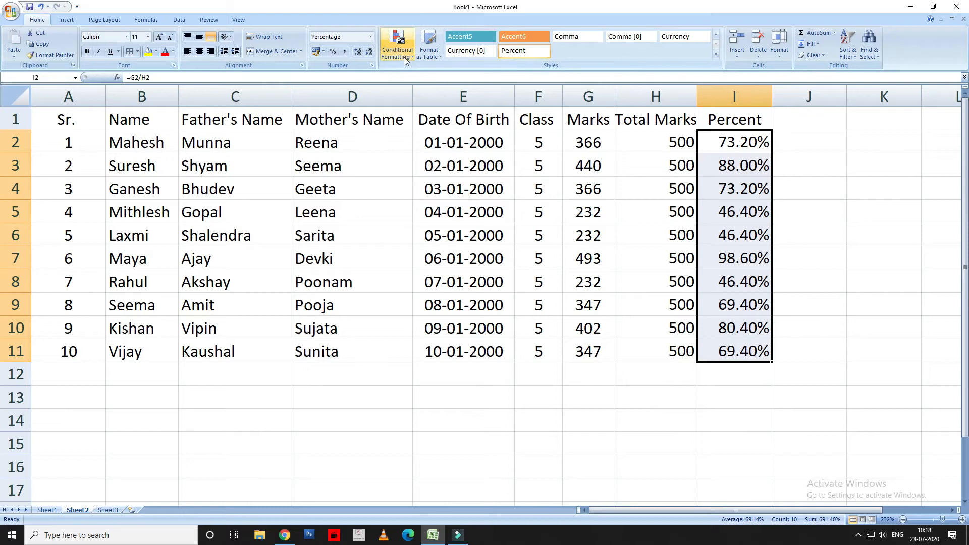
{"action": "left_click", "coordinate": [368, 54]}
{"action": "left_click", "coordinate": [368, 54]}
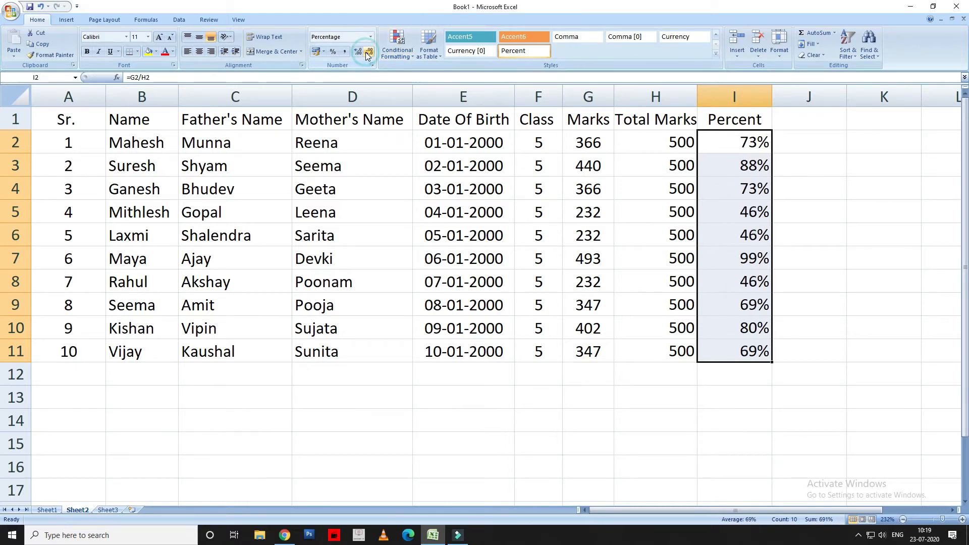
{"action": "left_click", "coordinate": [359, 50]}
{"action": "left_click", "coordinate": [360, 50]}
{"action": "left_click", "coordinate": [809, 211]}
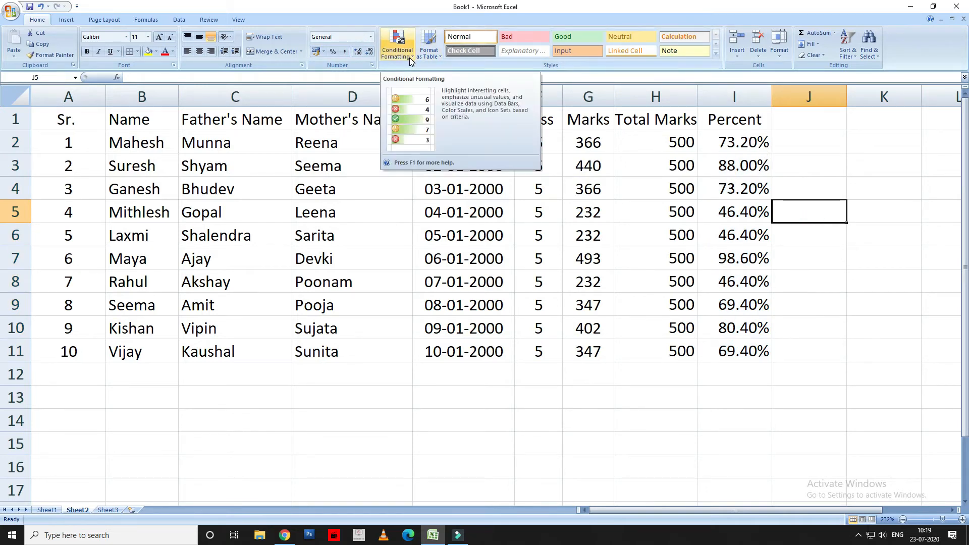
{"action": "left_click", "coordinate": [670, 379]}
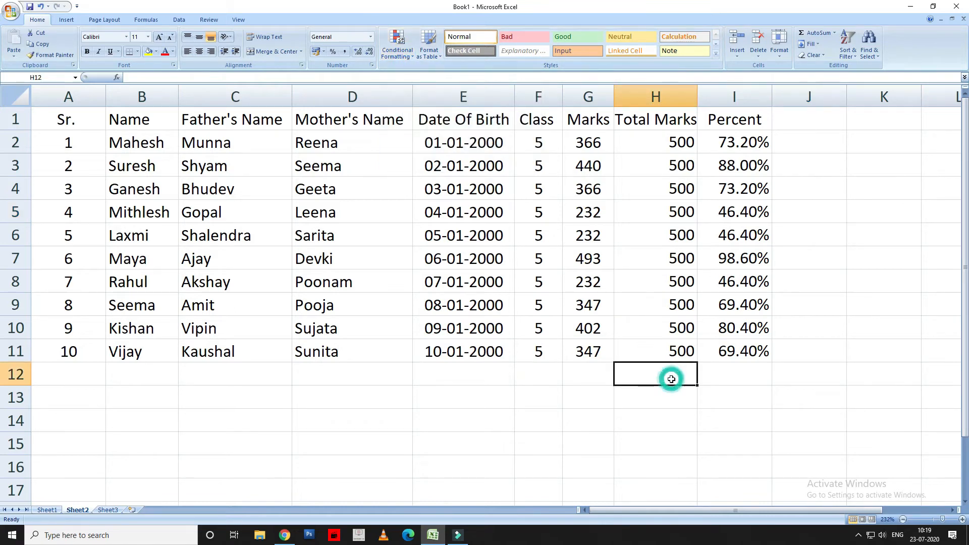
{"action": "key", "text": "ctrl+z"}
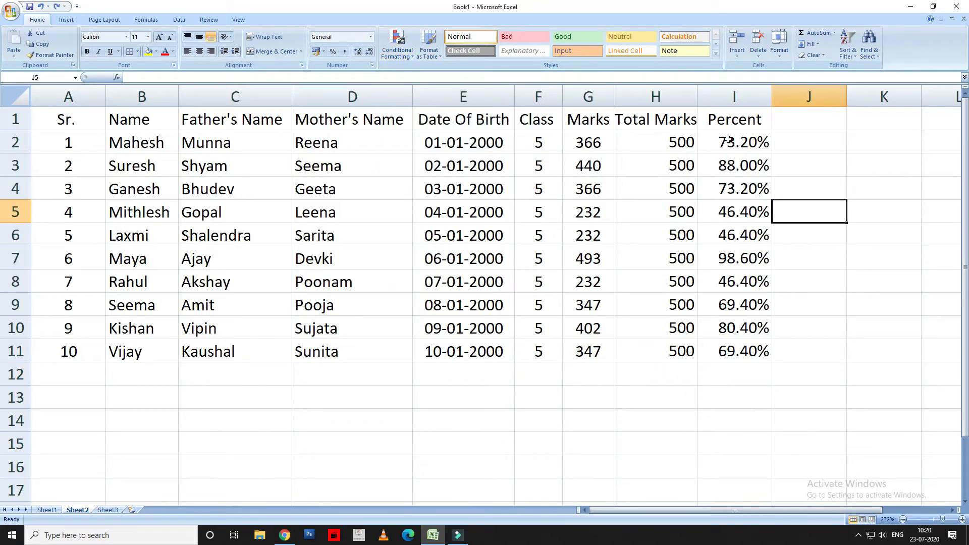
Preview a Greater Than highlight rule on the percentages I2:I11 against cells I5 and I4, and discard it
{"action": "left_click_drag", "start_coordinate": [728, 140], "coordinate": [732, 339]}
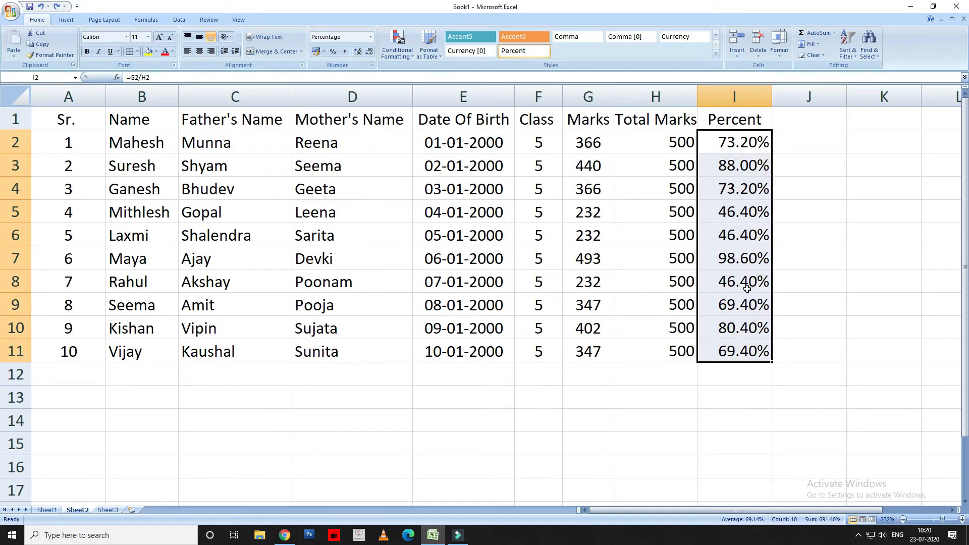
{"action": "left_click", "coordinate": [408, 56]}
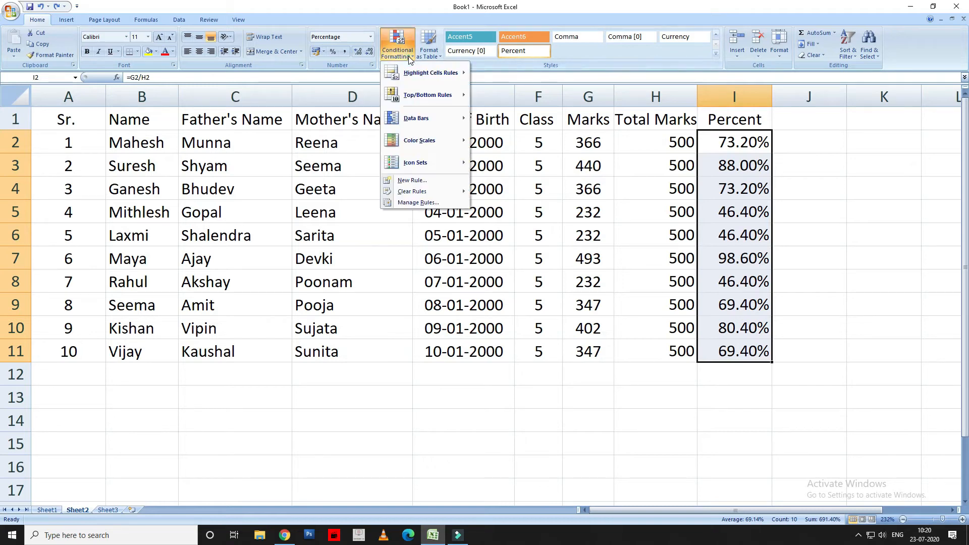
{"action": "mouse_move", "coordinate": [409, 70]}
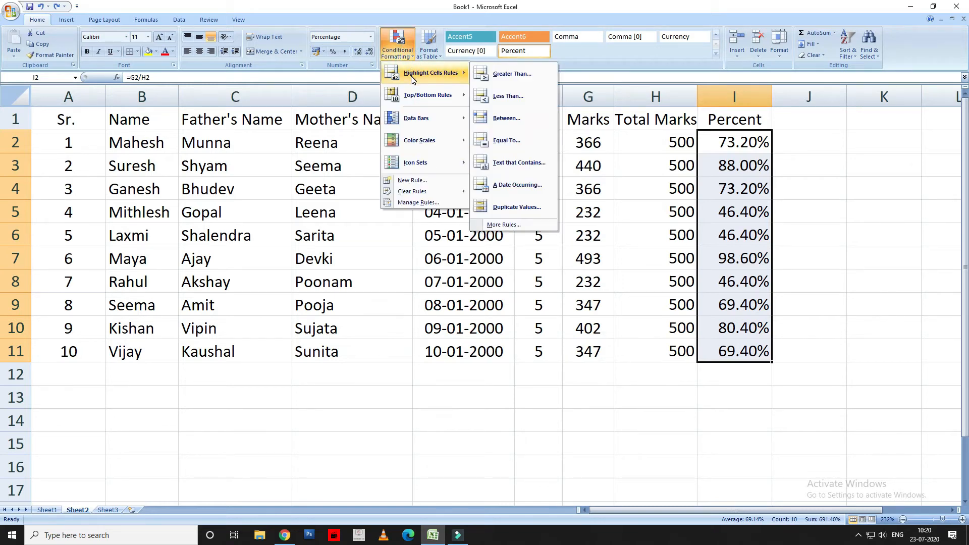
{"action": "left_click", "coordinate": [492, 78]}
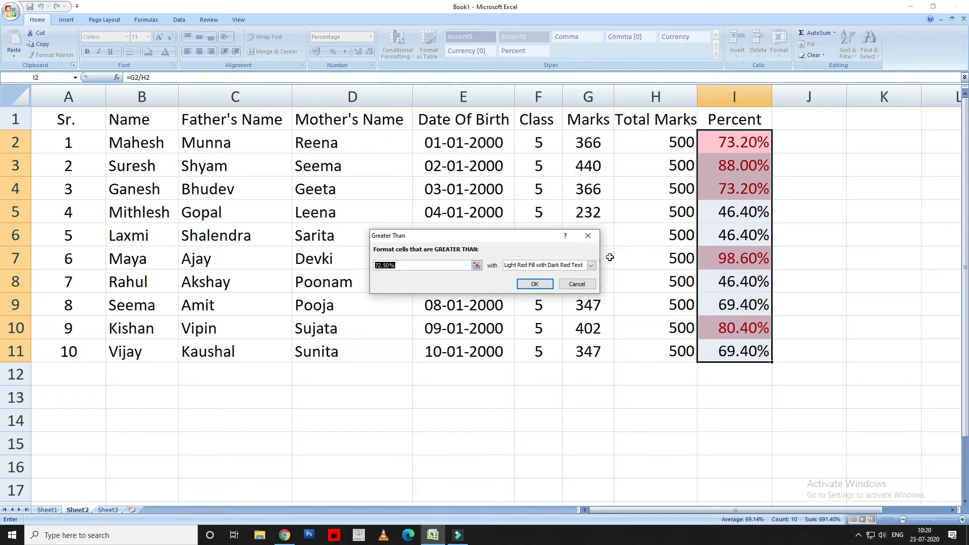
{"action": "left_click", "coordinate": [476, 266]}
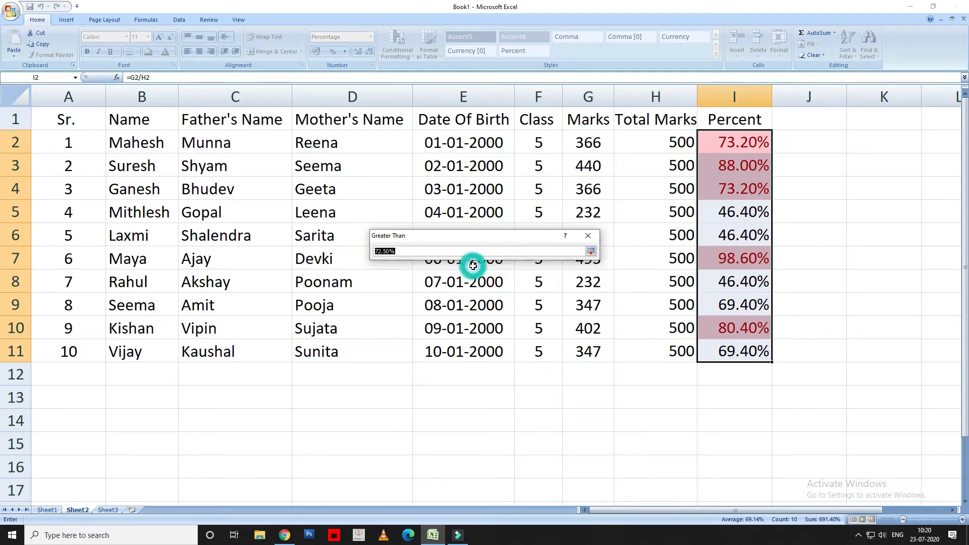
{"action": "left_click", "coordinate": [751, 218]}
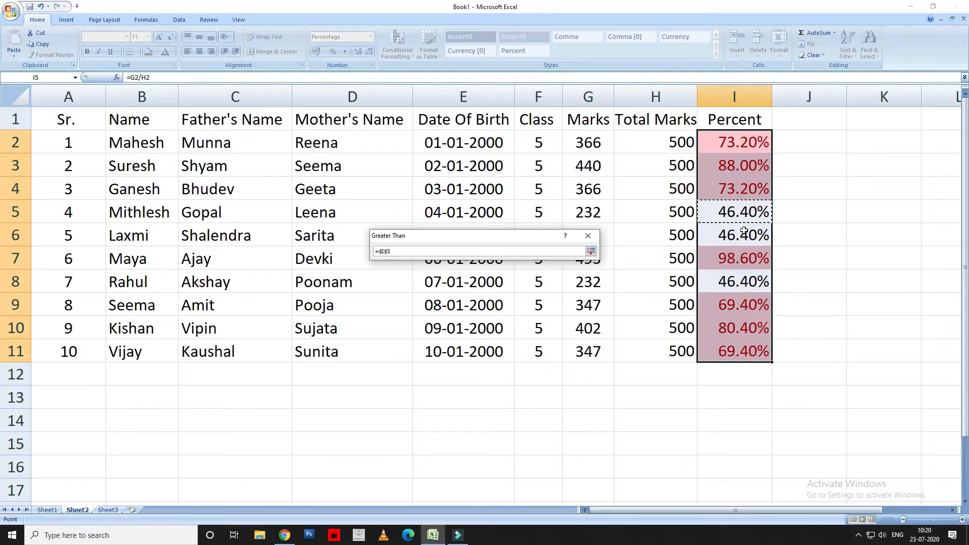
{"action": "left_click", "coordinate": [737, 191]}
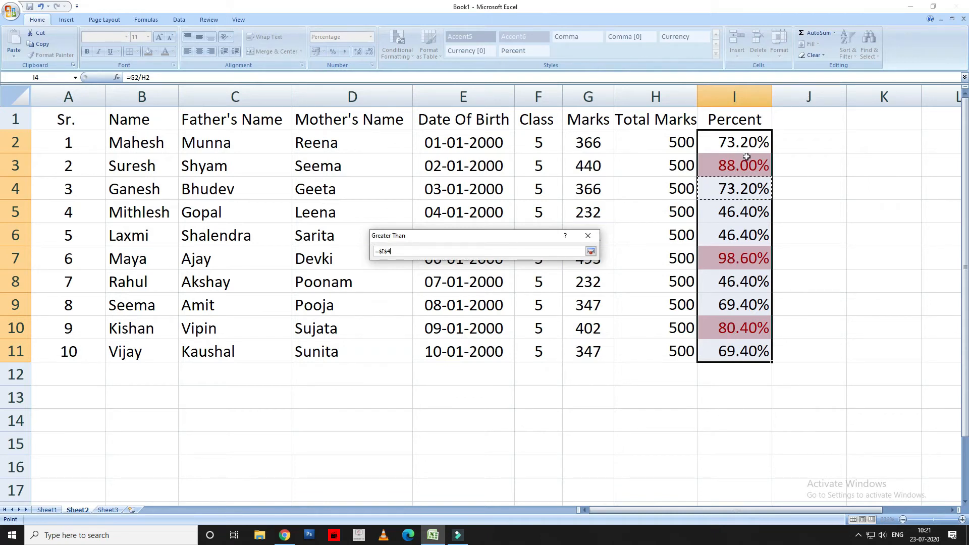
{"action": "left_click", "coordinate": [586, 237]}
{"action": "left_click", "coordinate": [572, 285]}
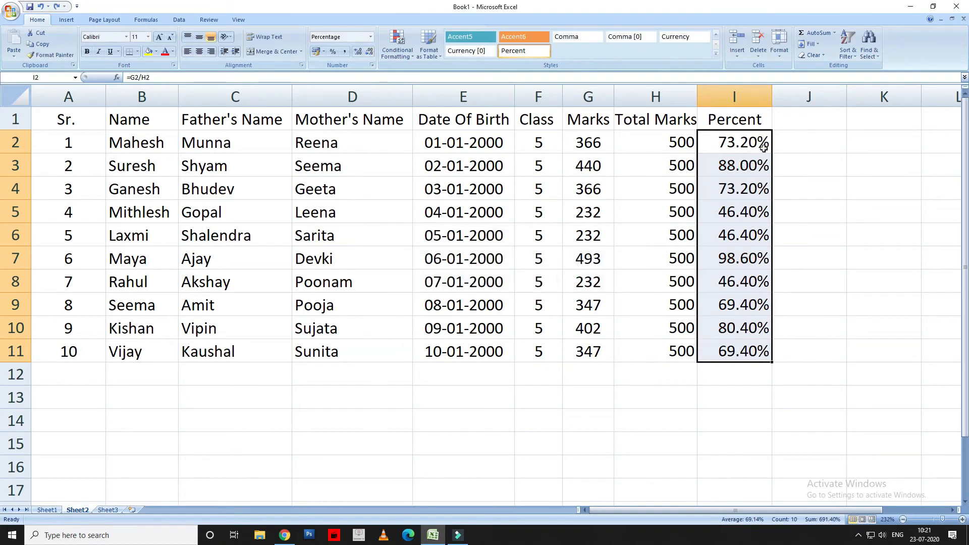
Preview a Less Than highlight rule on I2:I11 against cells I4, I7, I3, I10 and I5, and discard it
{"action": "left_click", "coordinate": [405, 54]}
{"action": "mouse_move", "coordinate": [430, 73]}
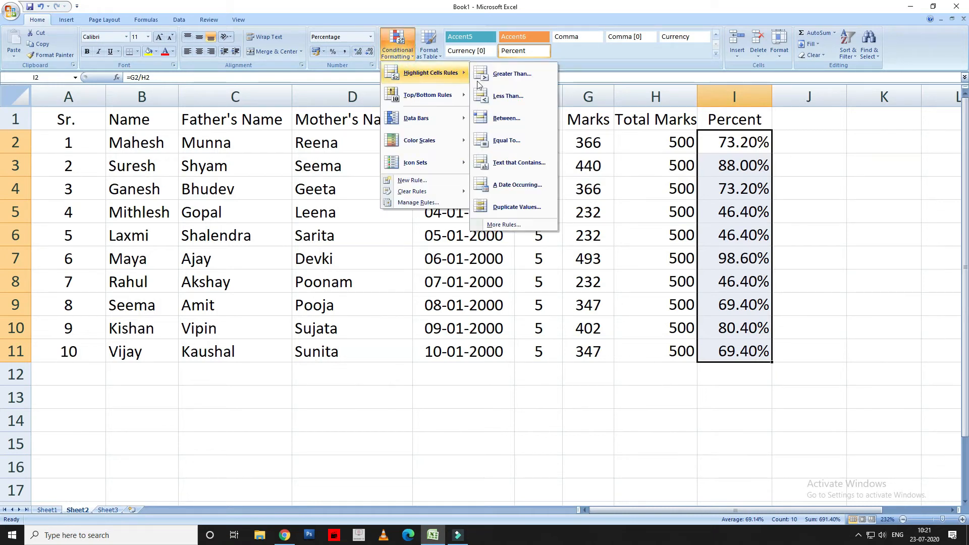
{"action": "left_click", "coordinate": [510, 98]}
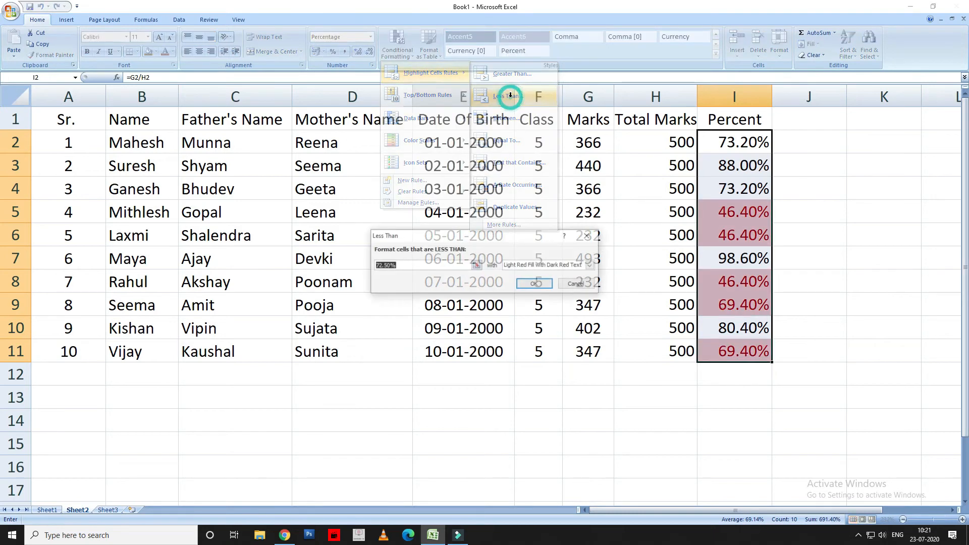
{"action": "left_click", "coordinate": [476, 266]}
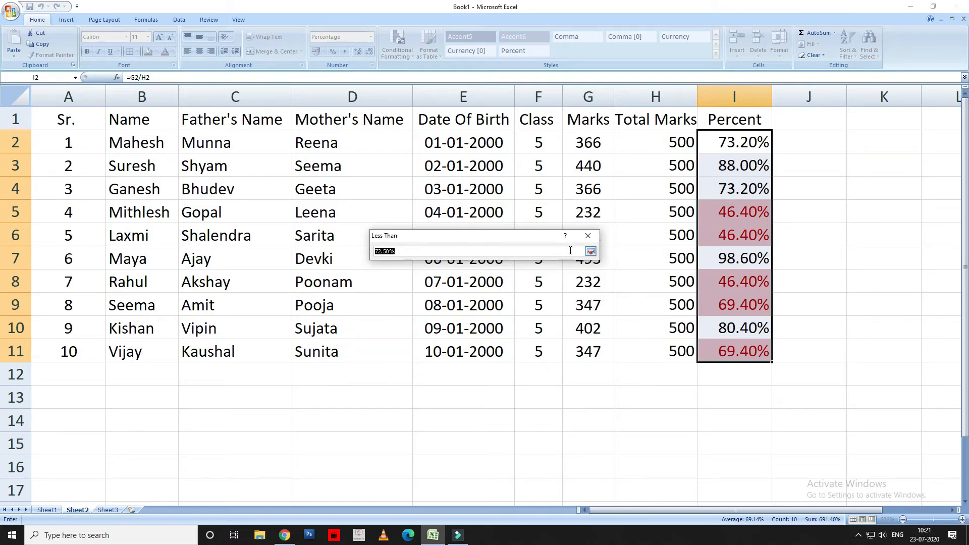
{"action": "left_click", "coordinate": [735, 192]}
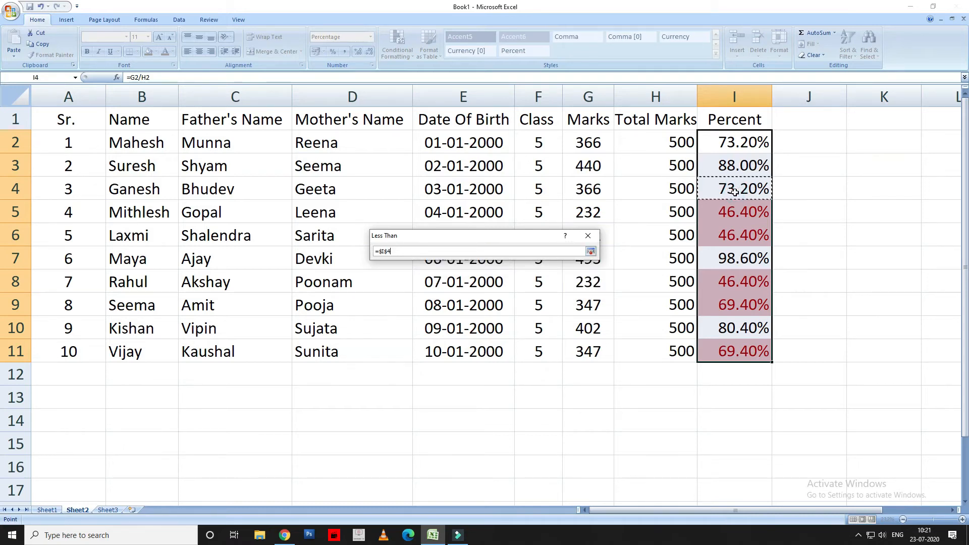
{"action": "left_click", "coordinate": [739, 258]}
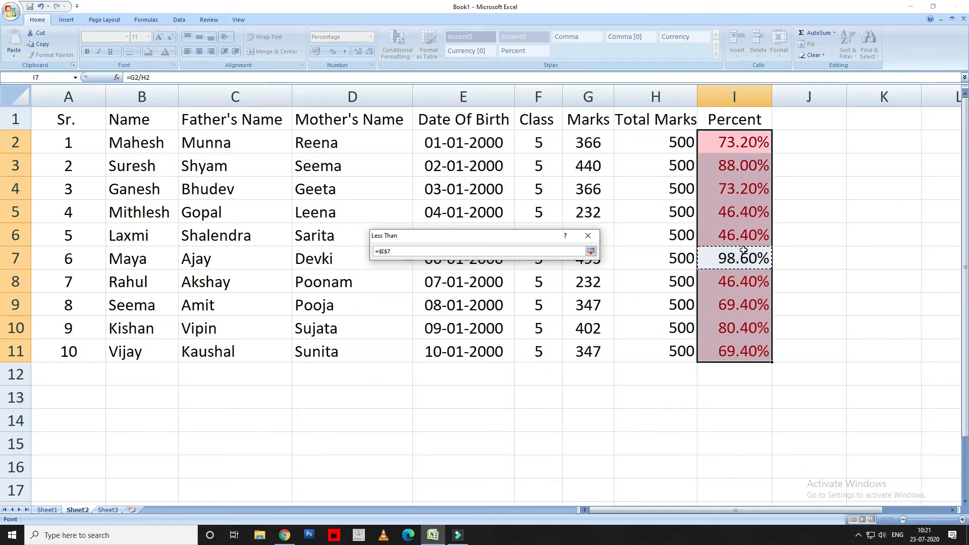
{"action": "left_click", "coordinate": [734, 161]}
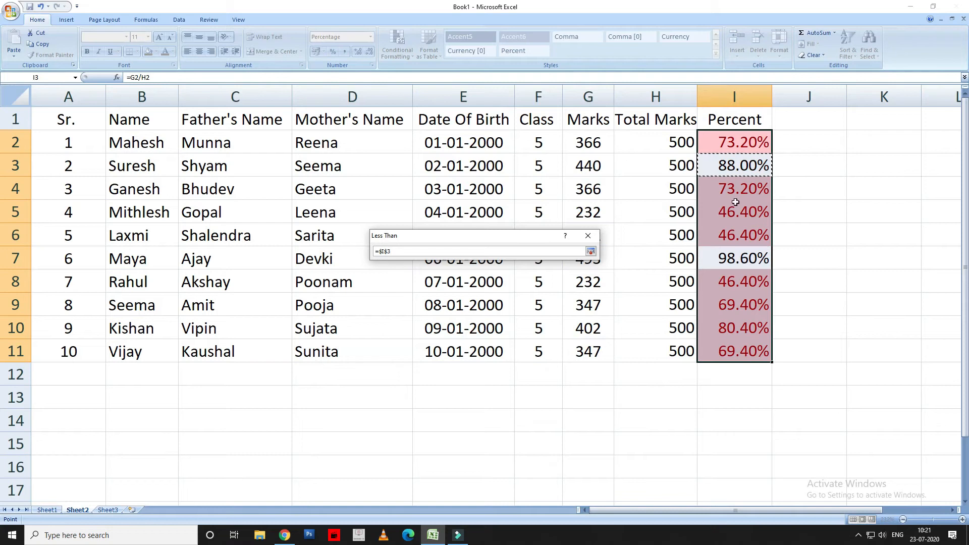
{"action": "left_click", "coordinate": [742, 329]}
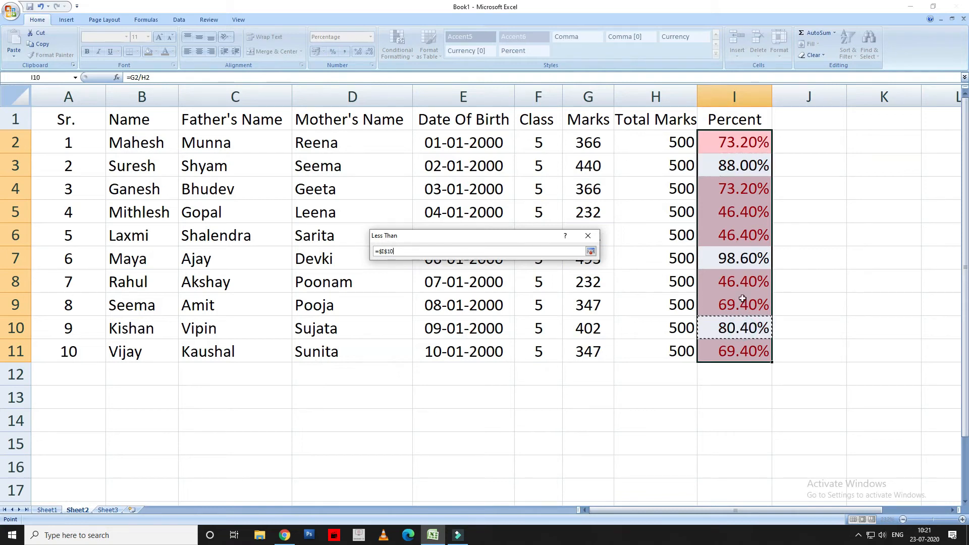
{"action": "left_click", "coordinate": [735, 212]}
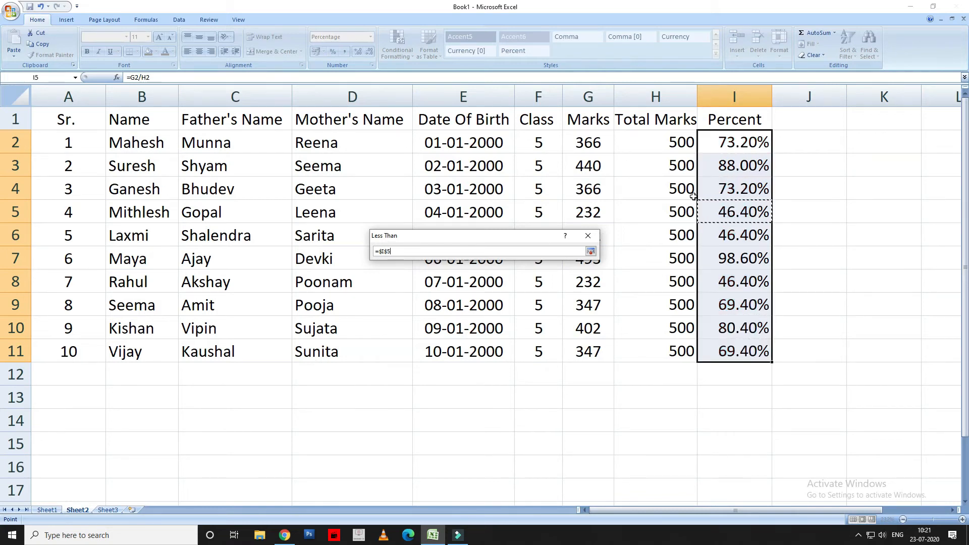
{"action": "left_click", "coordinate": [587, 238]}
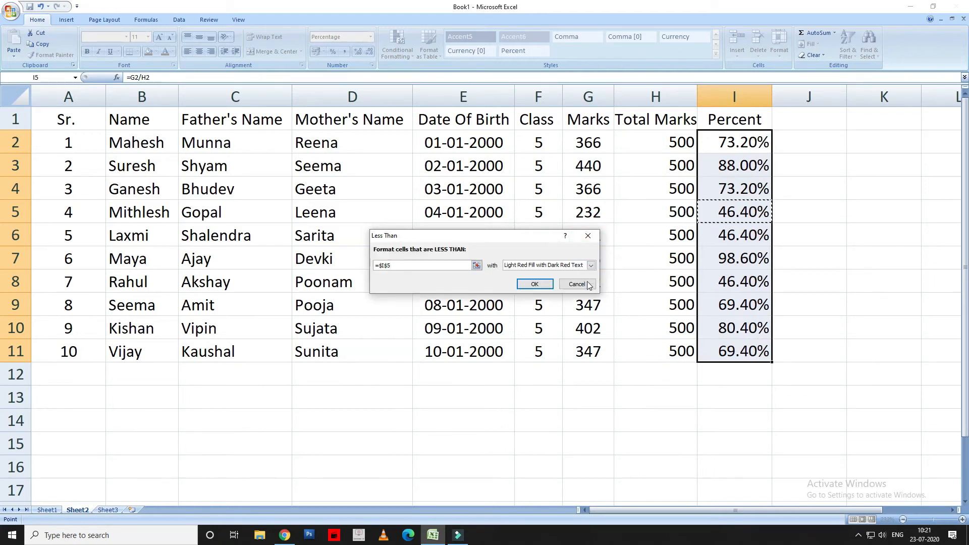
{"action": "left_click", "coordinate": [587, 238]}
Preview an Equal To highlight rule on the percentages I2:I11 against cell I6, and discard it
{"action": "left_click", "coordinate": [408, 58]}
{"action": "mouse_move", "coordinate": [429, 73]}
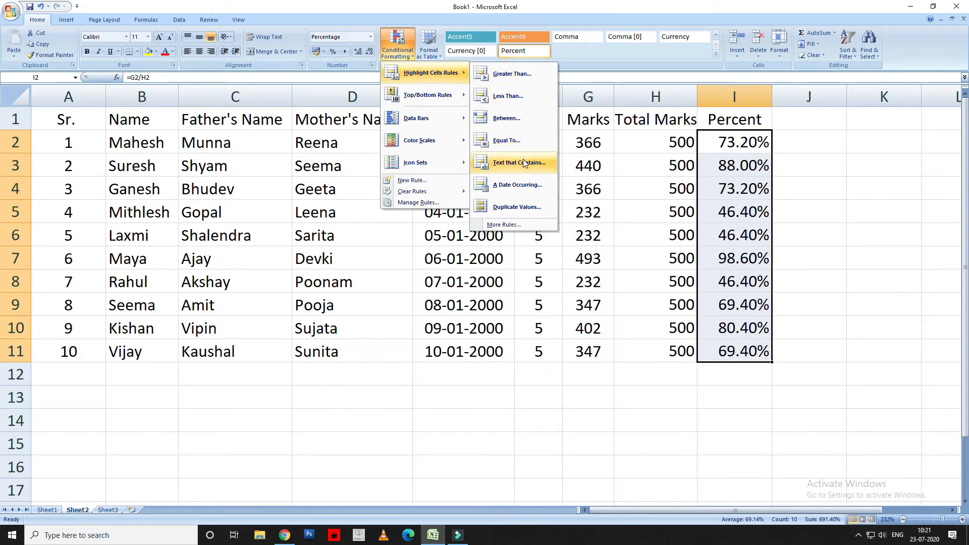
{"action": "left_click", "coordinate": [515, 147]}
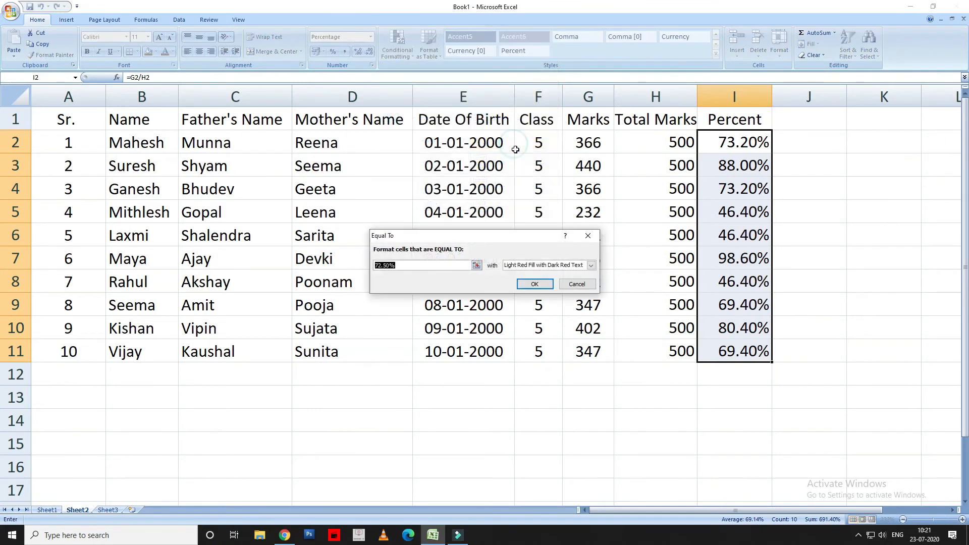
{"action": "left_click", "coordinate": [740, 241]}
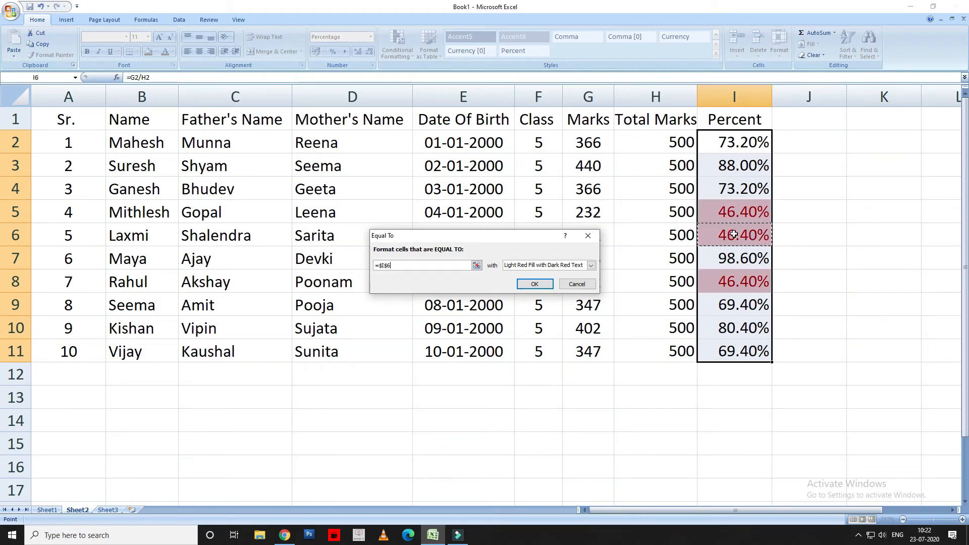
{"action": "left_click", "coordinate": [572, 283]}
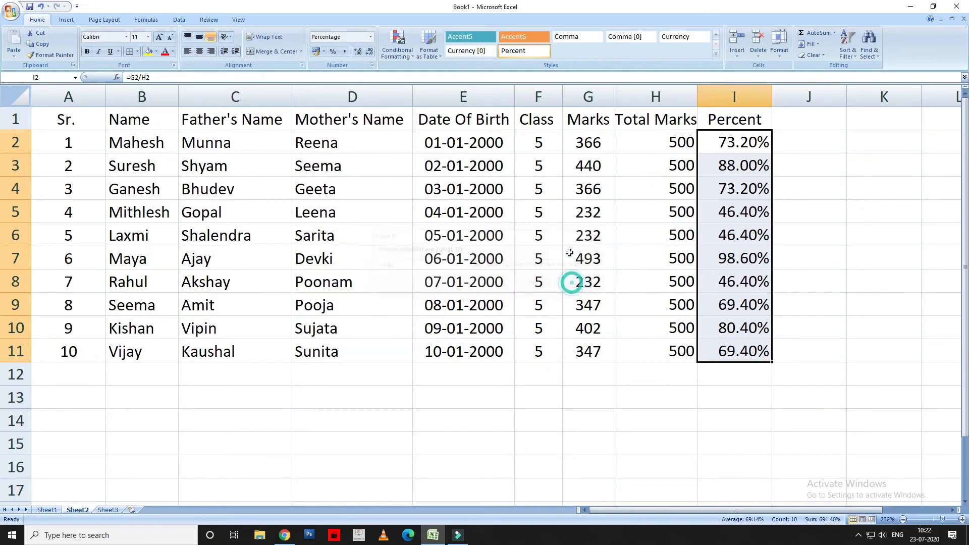
Preview a Top 10 Items rule on the percentages I2:I11 with the count set to 5 and 2, and discard it
{"action": "left_click", "coordinate": [397, 46]}
{"action": "mouse_move", "coordinate": [429, 73]}
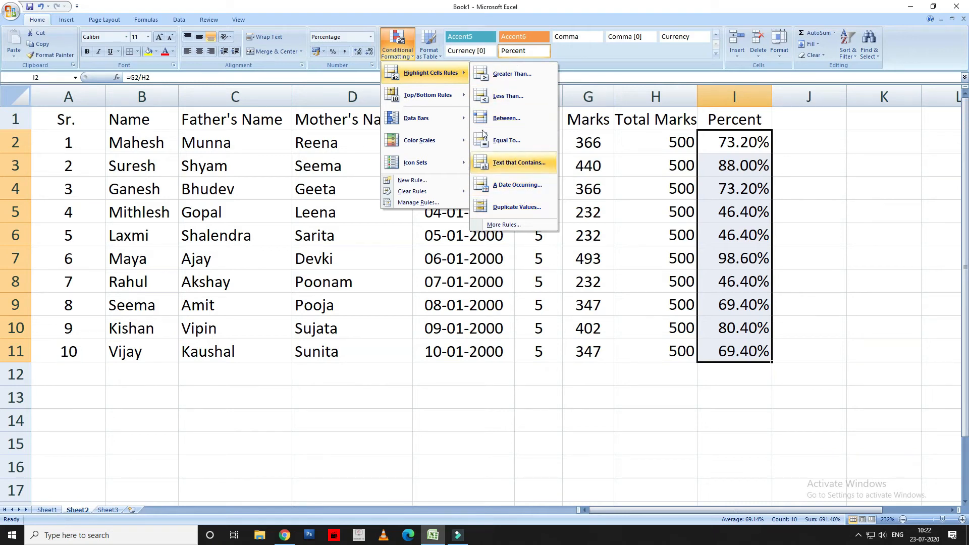
{"action": "mouse_move", "coordinate": [443, 100]}
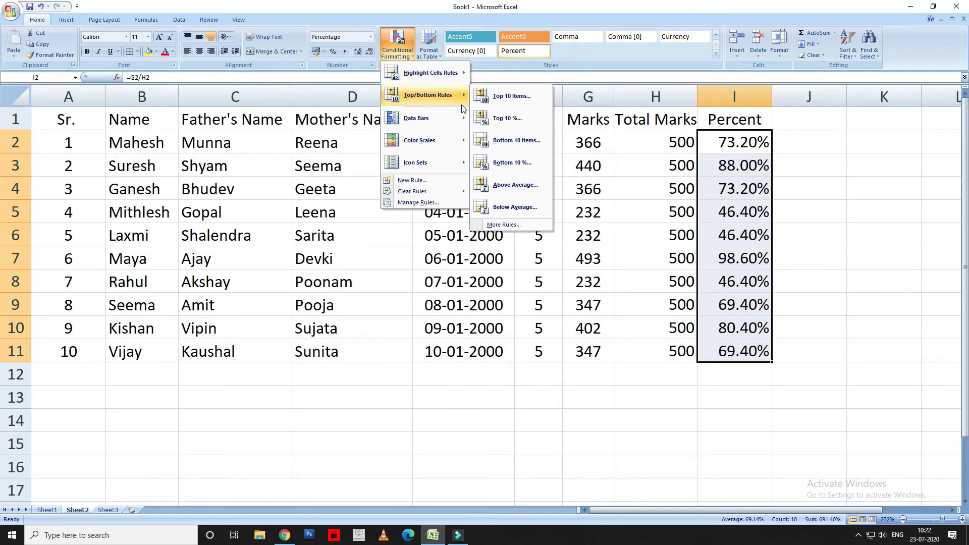
{"action": "left_click", "coordinate": [493, 104]}
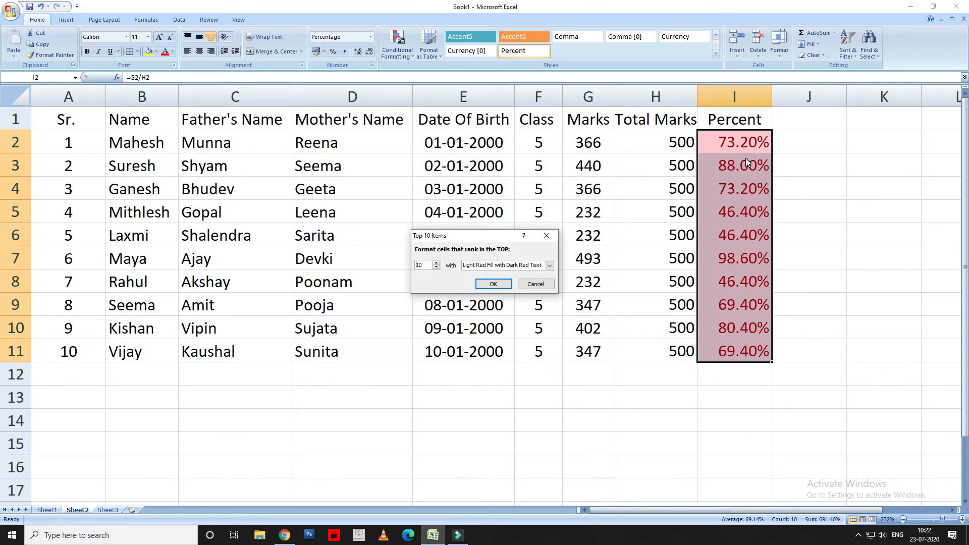
{"action": "double_click", "coordinate": [429, 263]}
{"action": "type", "text": "5"}
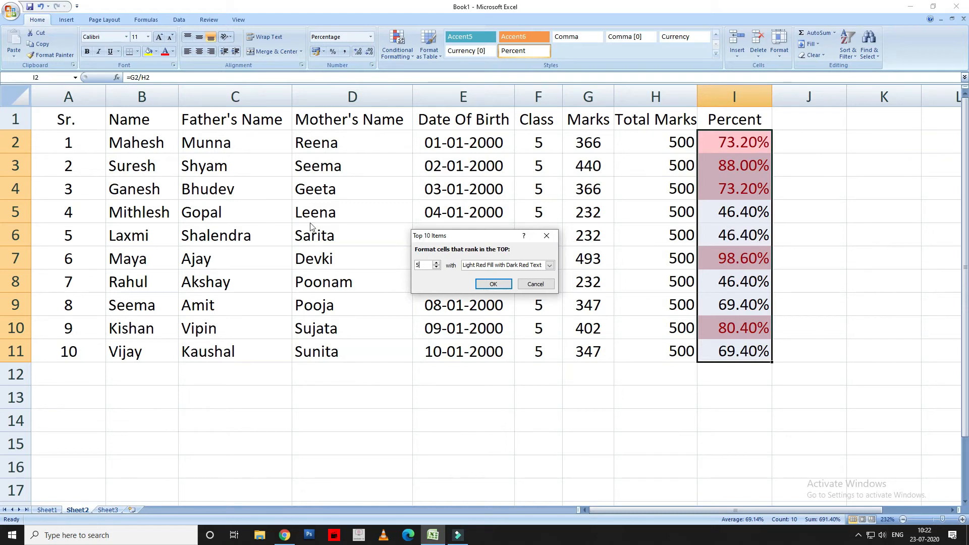
{"action": "double_click", "coordinate": [427, 264]}
{"action": "type", "text": "2"}
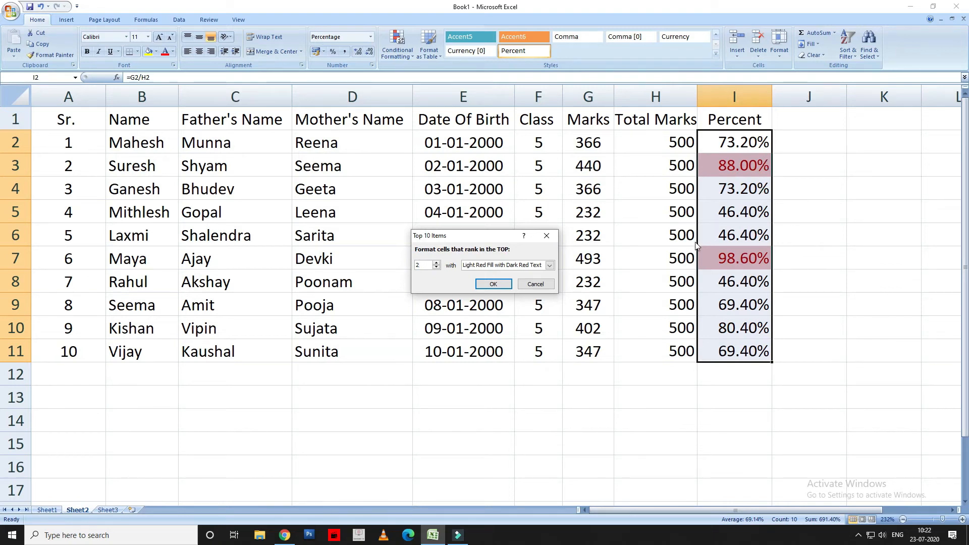
{"action": "key", "text": "Escape"}
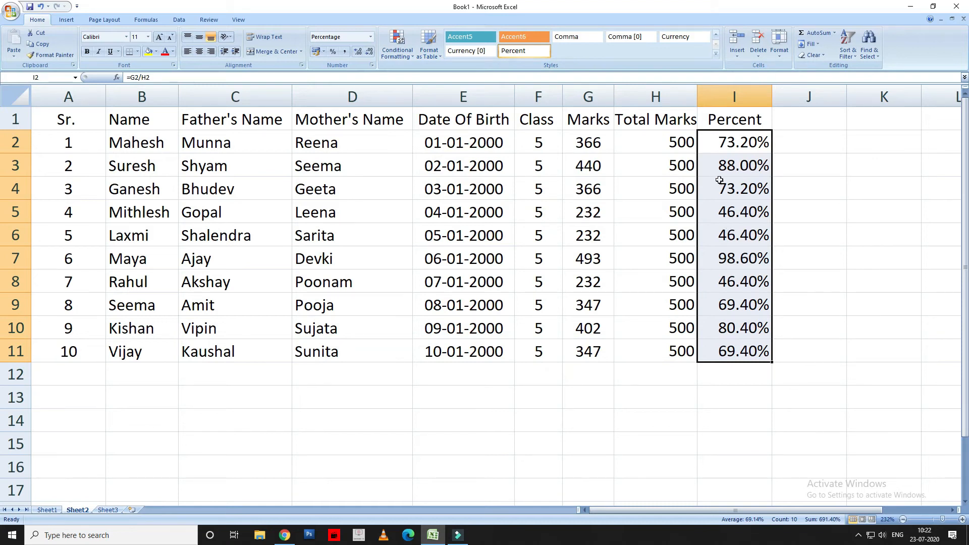
Preview a Bottom 10 Items rule on the percentages I2:I11 with the count set to 5 and 3, discard it and deselect the range
{"action": "left_click", "coordinate": [397, 45]}
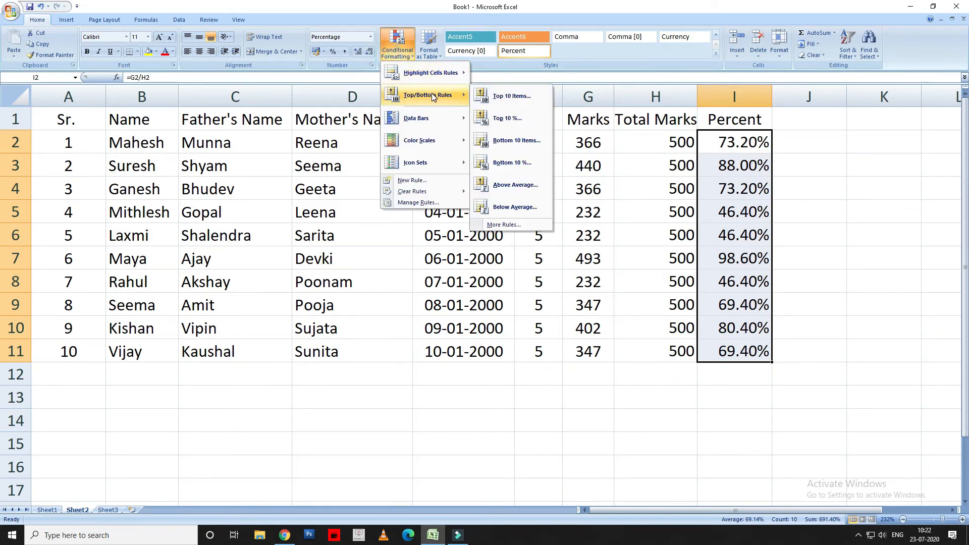
{"action": "left_click", "coordinate": [524, 147]}
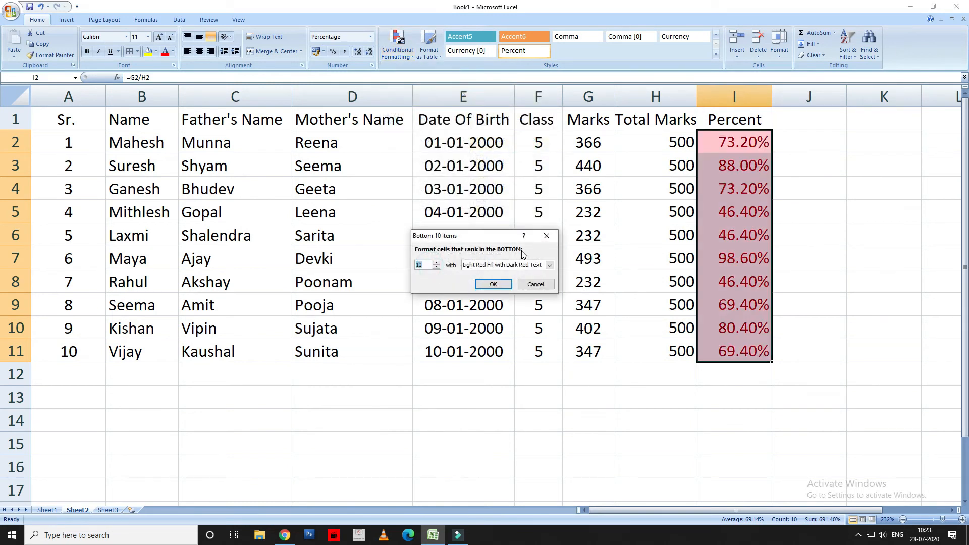
{"action": "type", "text": "5"}
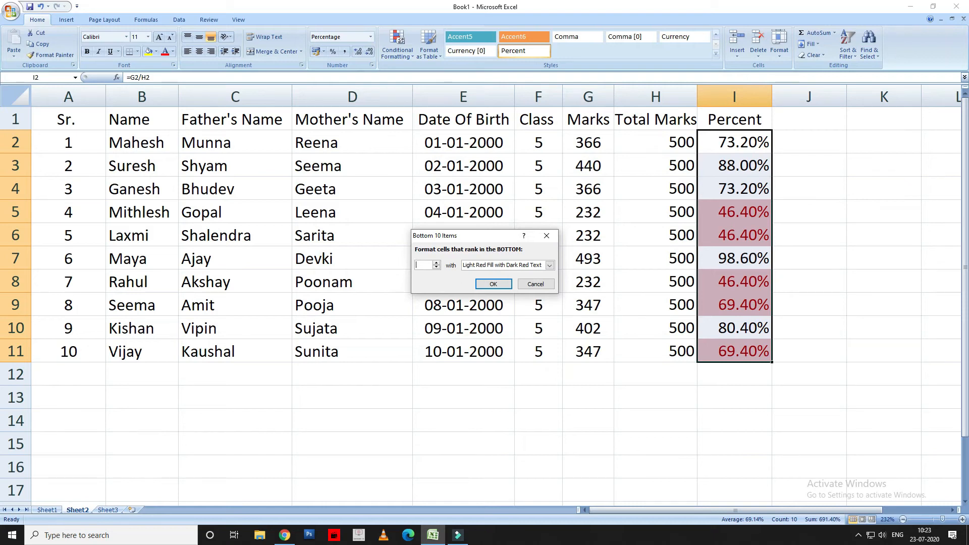
{"action": "type", "text": "3"}
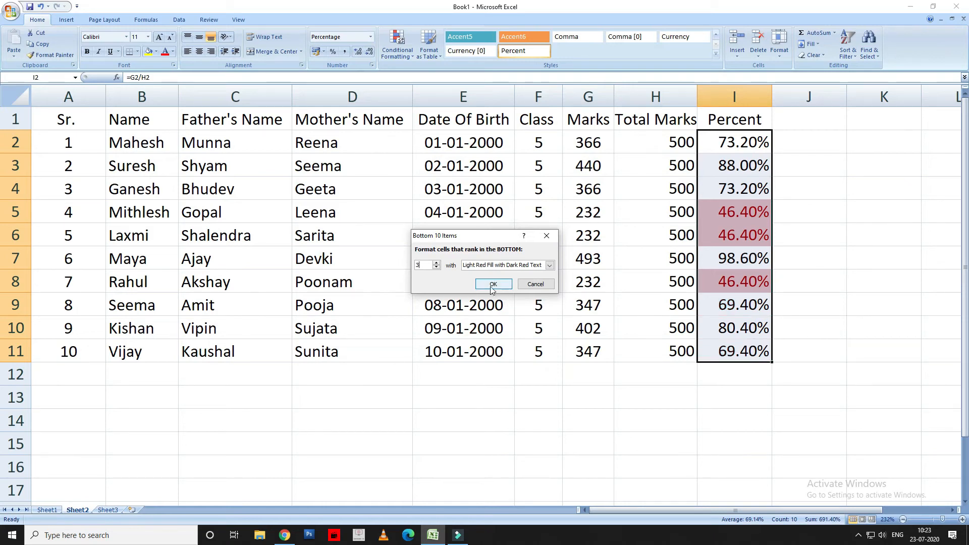
{"action": "left_click", "coordinate": [535, 284]}
{"action": "left_click", "coordinate": [809, 281]}
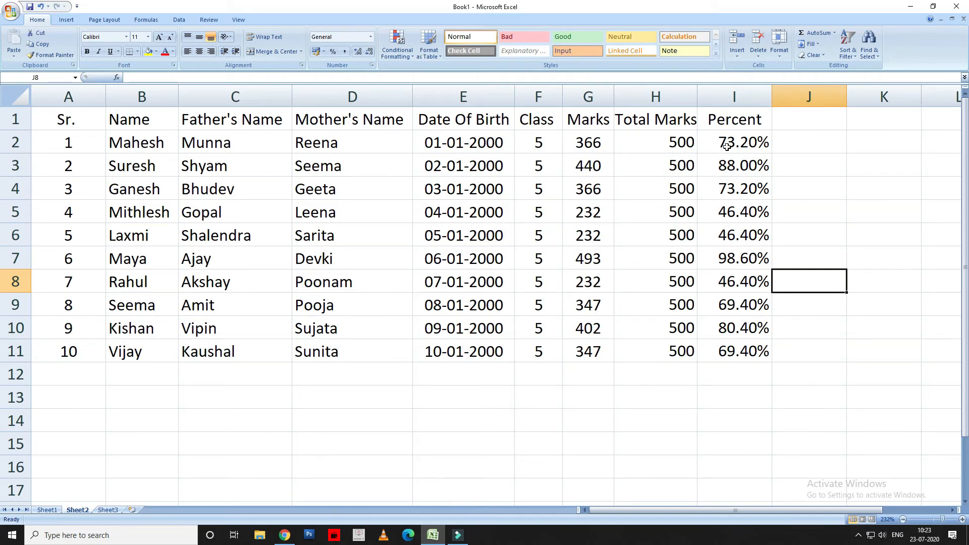
{"action": "left_click", "coordinate": [396, 56]}
{"action": "mouse_move", "coordinate": [396, 127]}
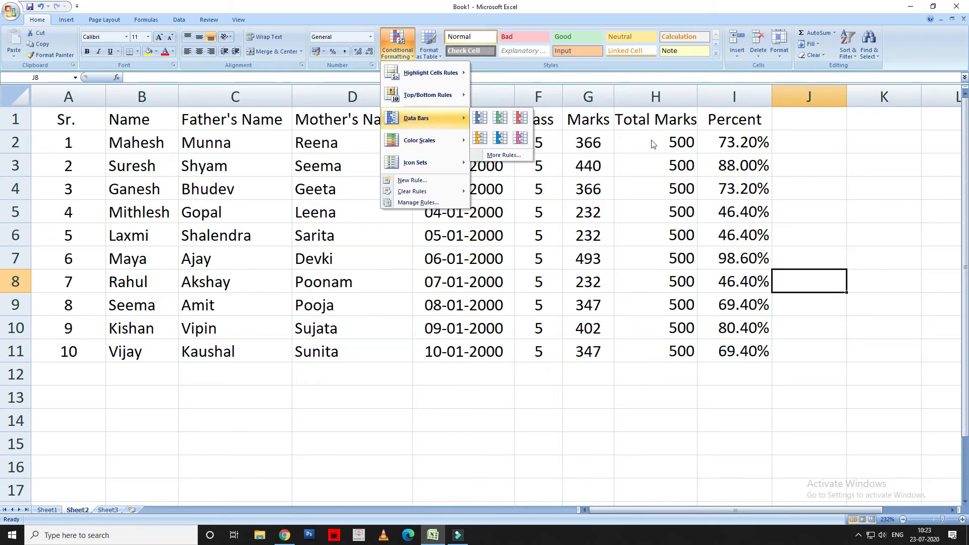
{"action": "left_click", "coordinate": [695, 393]}
Preview the conditional formatting data bar options for the total marks H2:H11, and close them without applying any
{"action": "left_click_drag", "start_coordinate": [645, 148], "coordinate": [653, 351]}
{"action": "left_click", "coordinate": [397, 45]}
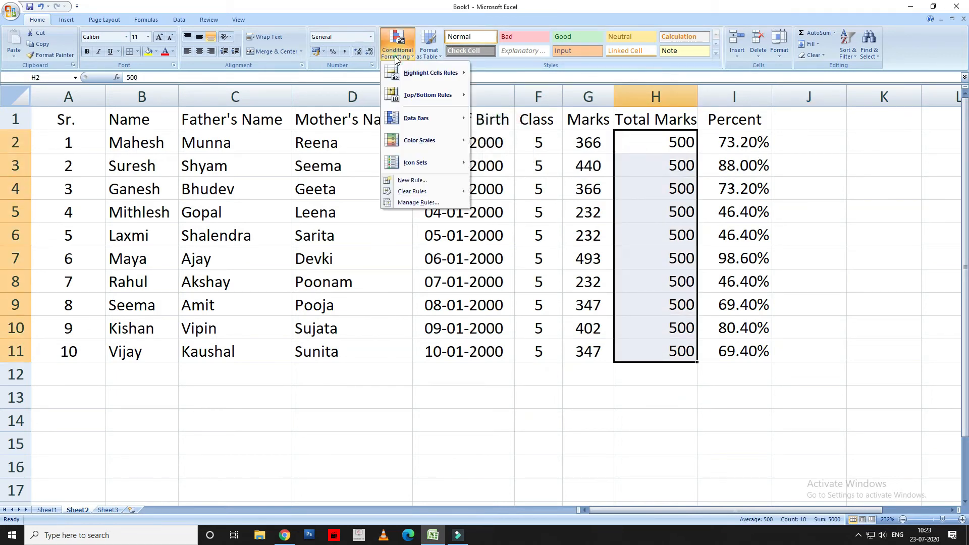
{"action": "mouse_move", "coordinate": [433, 124]}
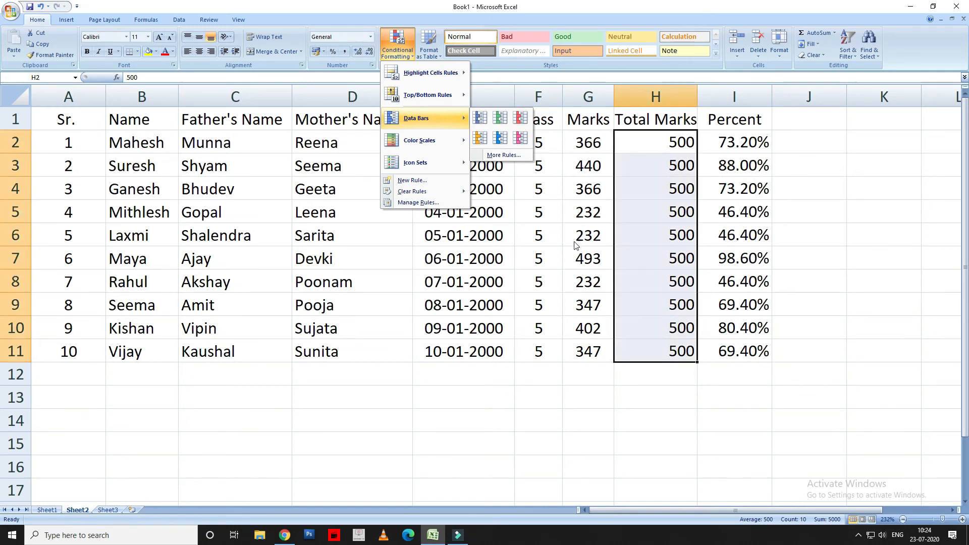
{"action": "left_click", "coordinate": [763, 150]}
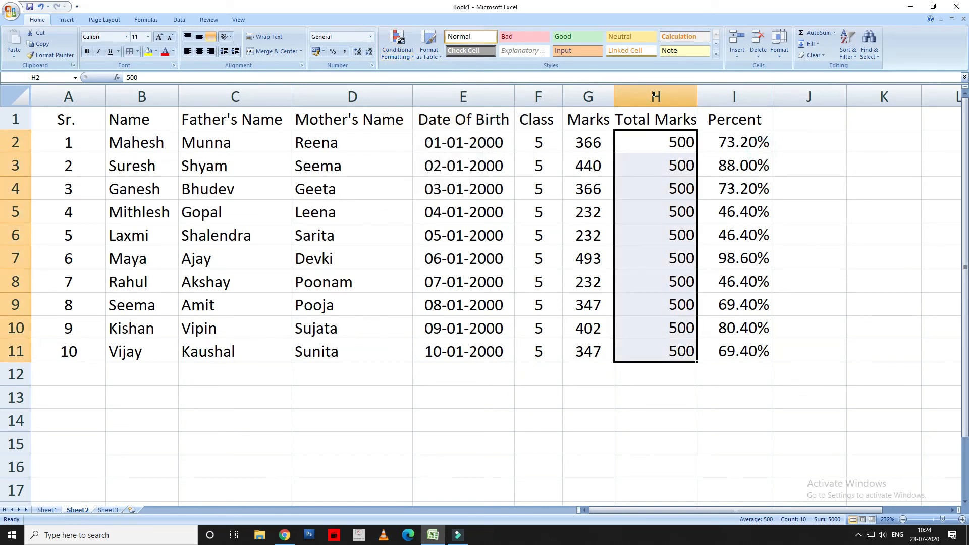
Preview the orange data bar and the color scales on the class values F2:F11
{"action": "left_click_drag", "start_coordinate": [531, 141], "coordinate": [543, 351]}
{"action": "left_click", "coordinate": [408, 53]}
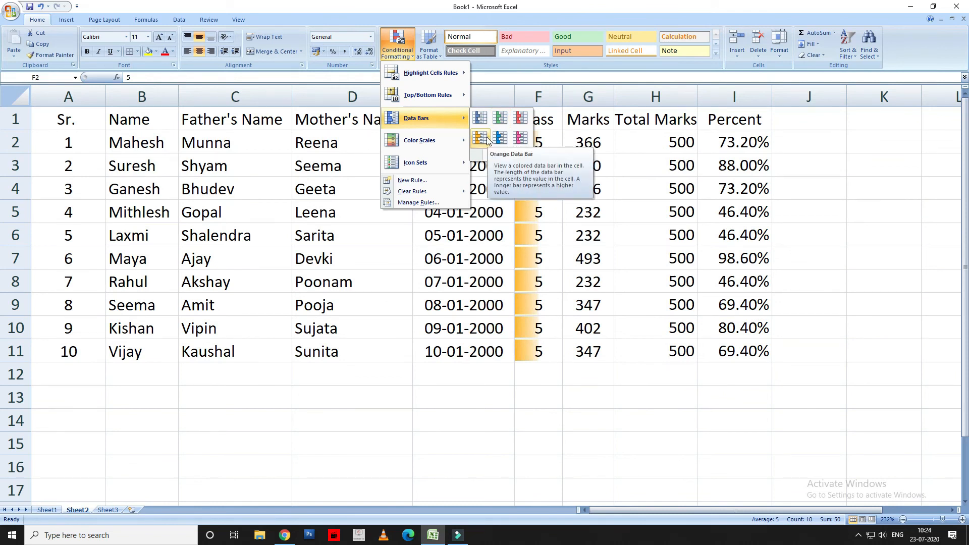
{"action": "mouse_move", "coordinate": [457, 145]}
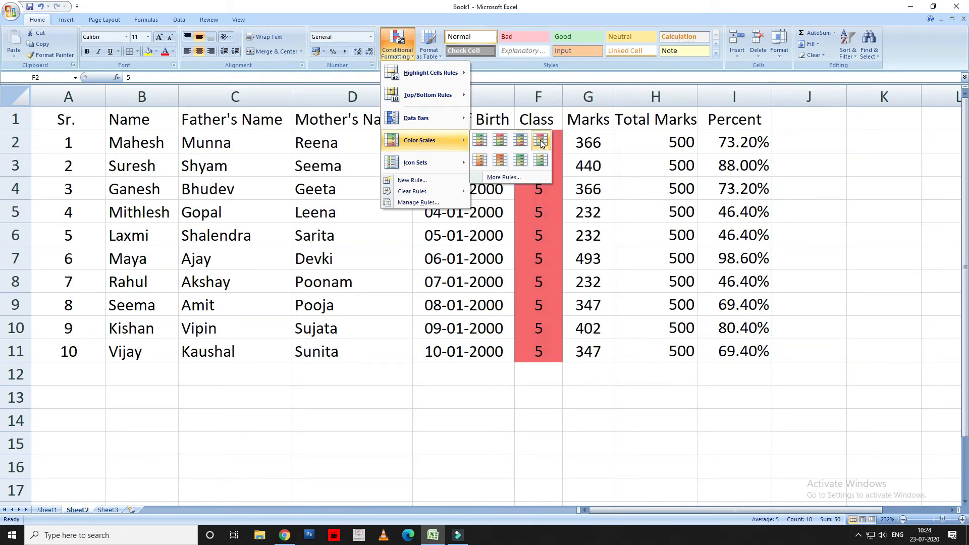
Try a custom 2-color scale rule on F2:F11 with the maximum color set to dark blue and to light grey, and discard it
{"action": "left_click", "coordinate": [525, 176]}
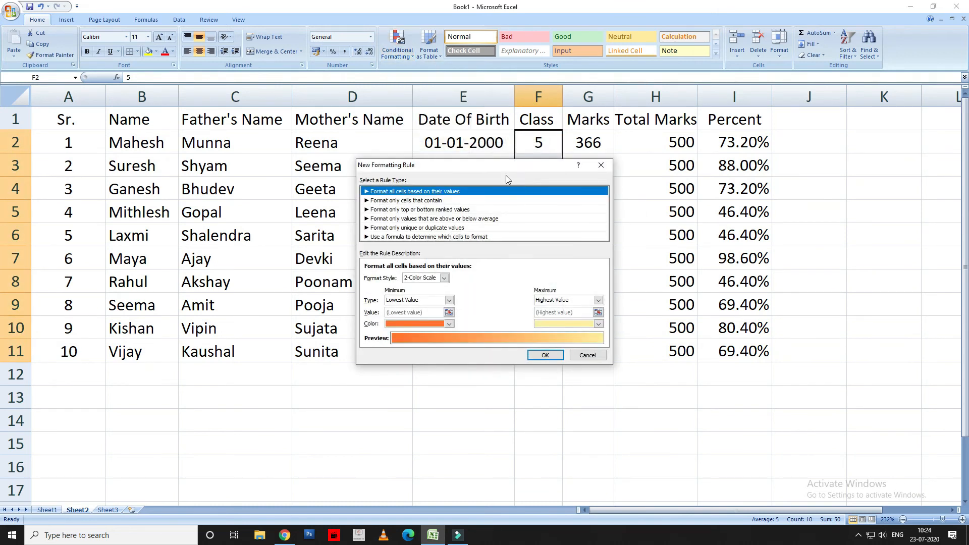
{"action": "left_click_drag", "start_coordinate": [502, 168], "coordinate": [733, 98]}
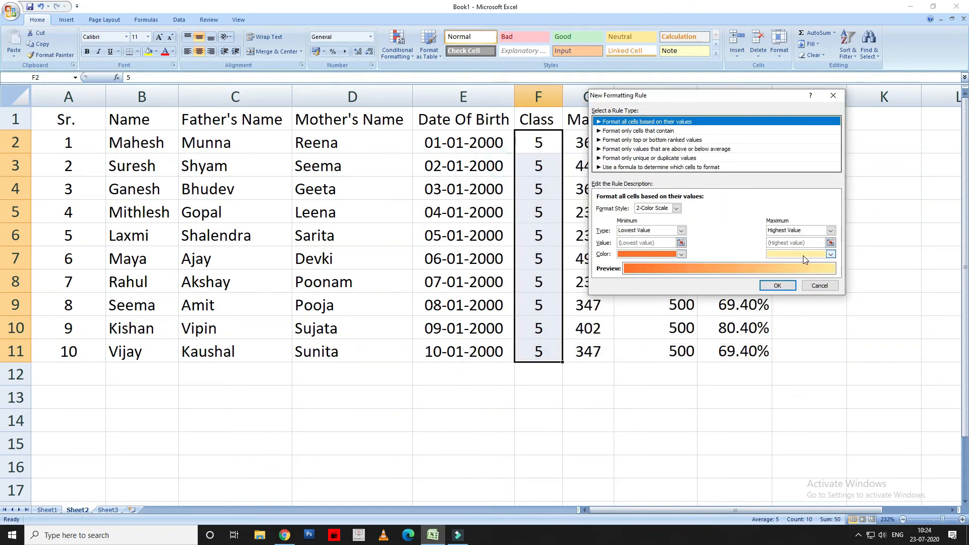
{"action": "left_click", "coordinate": [829, 255]}
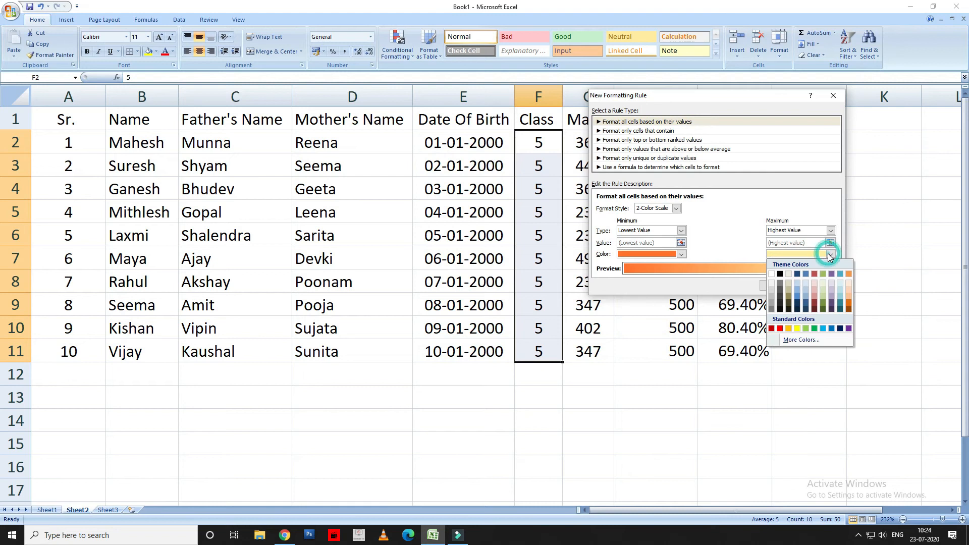
{"action": "left_click", "coordinate": [798, 274]}
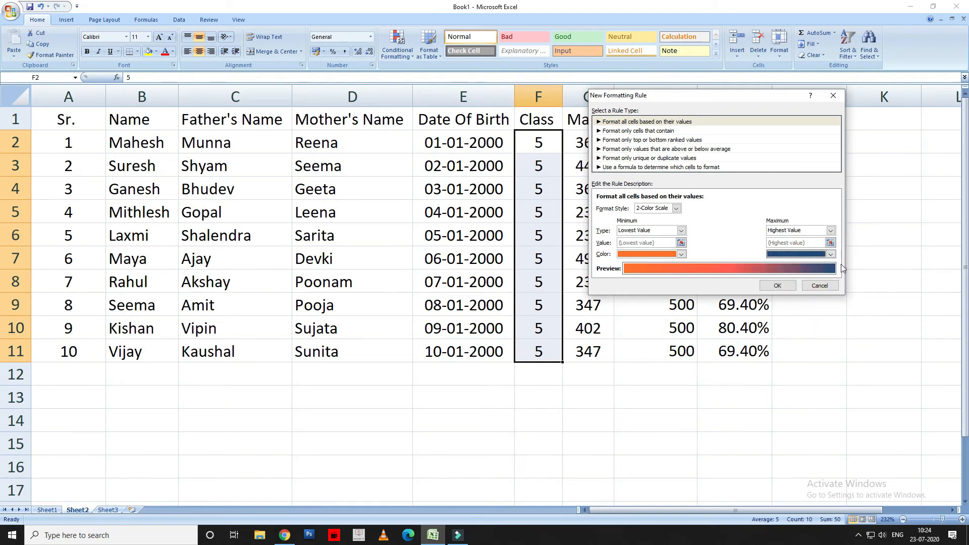
{"action": "left_click", "coordinate": [831, 255]}
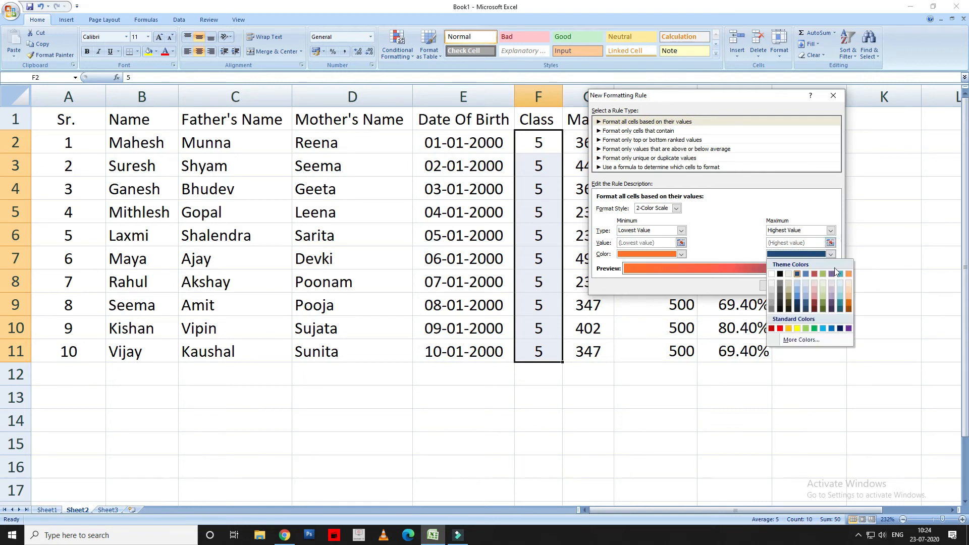
{"action": "left_click", "coordinate": [771, 281]}
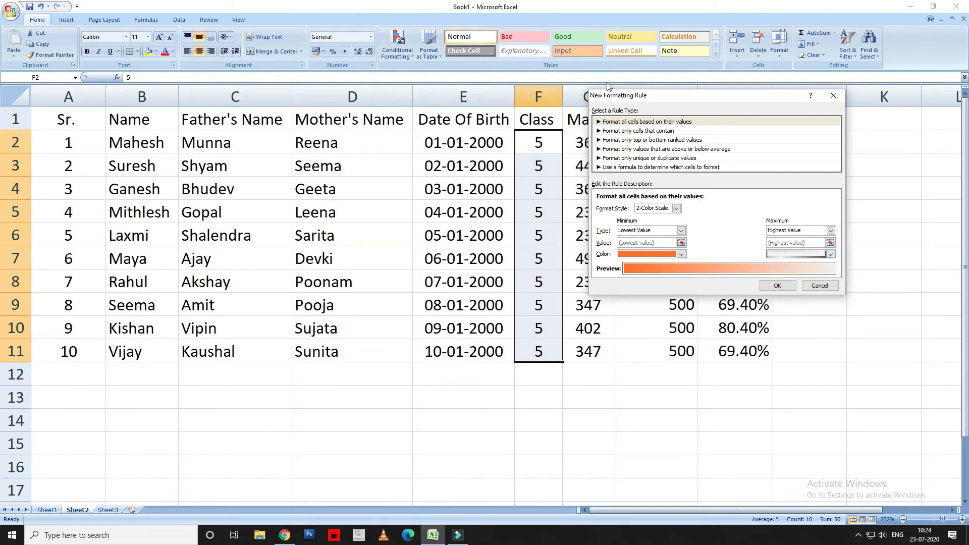
{"action": "left_click", "coordinate": [819, 286]}
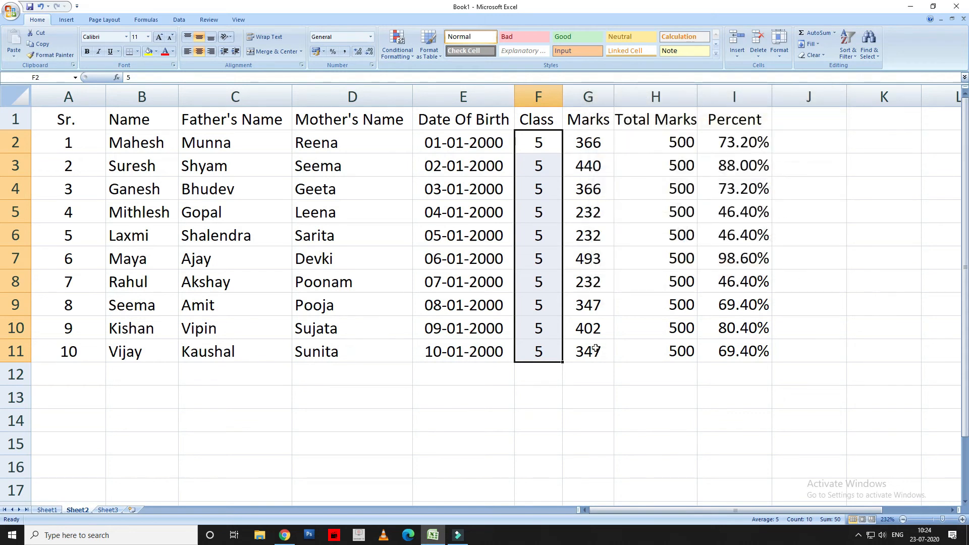
Try the colored three-arrow icon set on the class values F2:F11
{"action": "left_click", "coordinate": [403, 56]}
{"action": "mouse_move", "coordinate": [407, 169]}
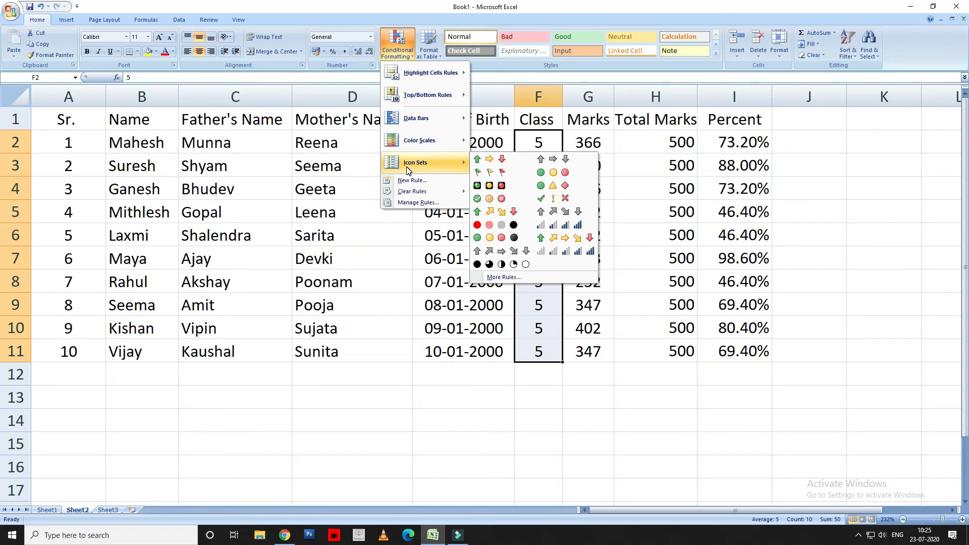
{"action": "left_click", "coordinate": [497, 162]}
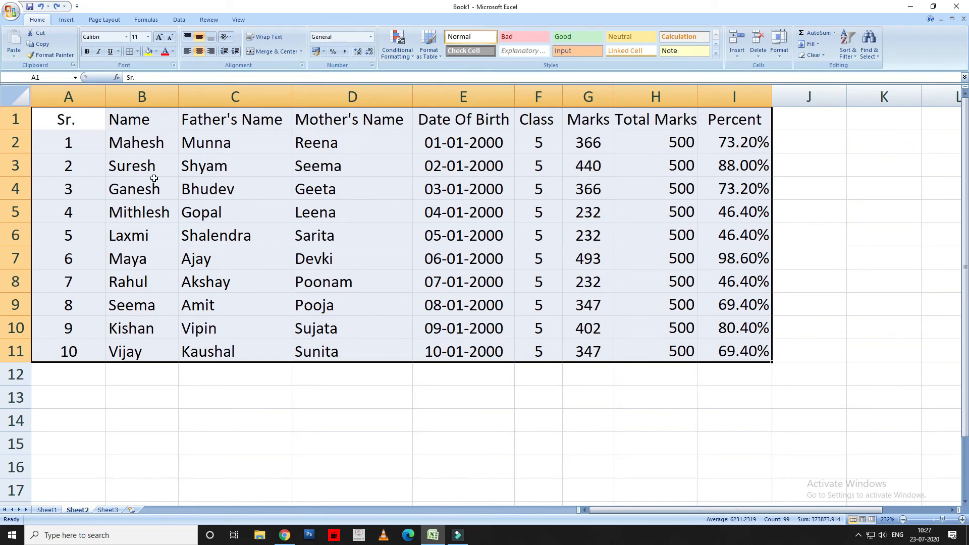
Format A1:I11 as a table with headers, using the Medium style with a black header and grey banded rows, and deselect it
{"action": "left_click", "coordinate": [435, 56]}
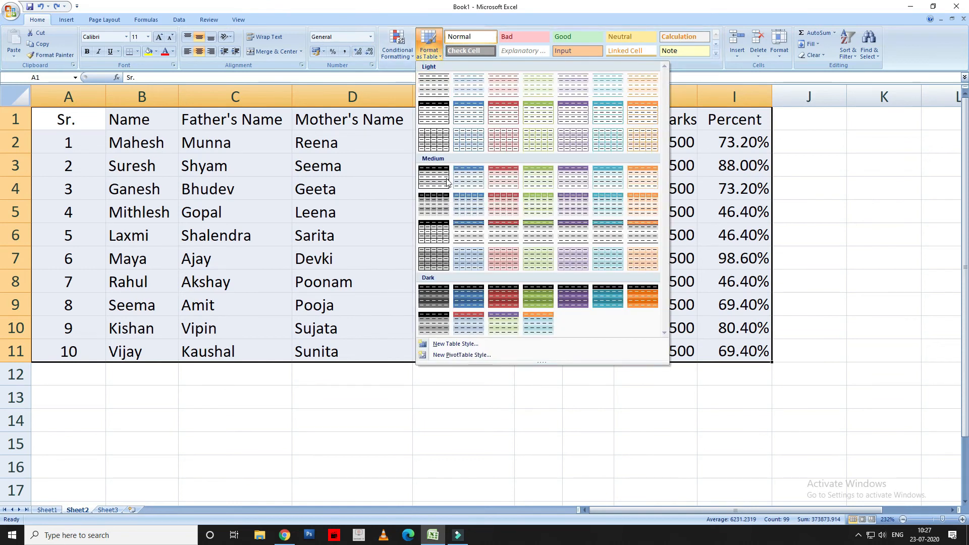
{"action": "left_click", "coordinate": [443, 234]}
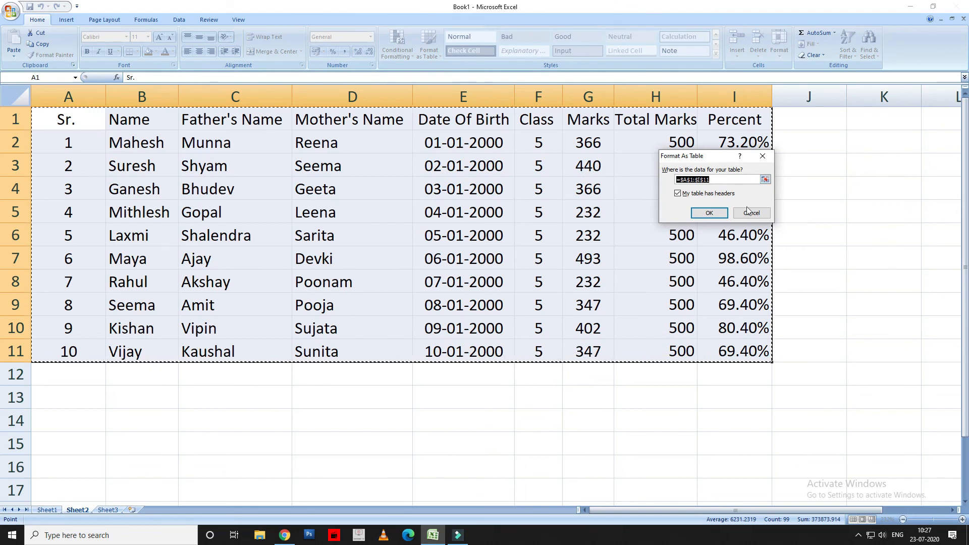
{"action": "key", "text": "Return"}
{"action": "left_click", "coordinate": [813, 201]}
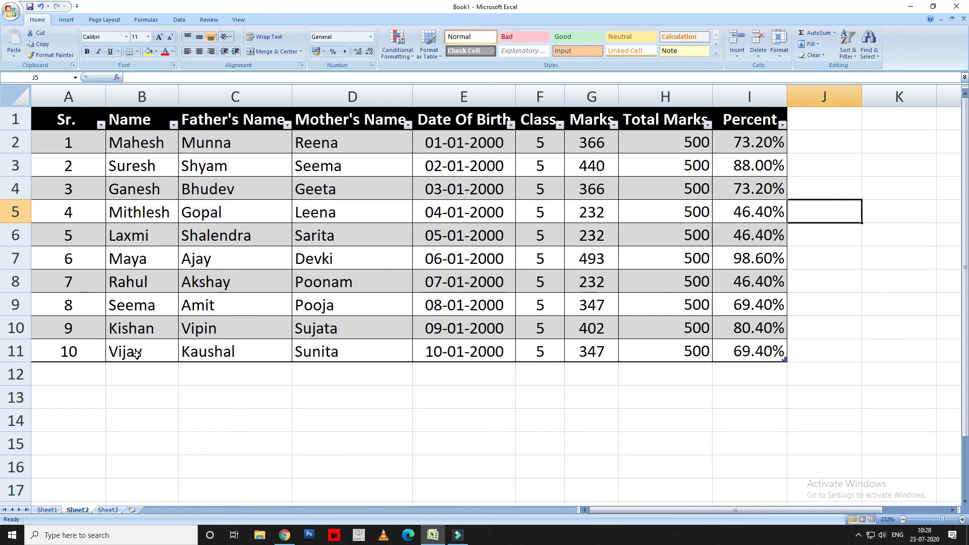
Sort the table by Name from A to Z, and restore the order by sorting Sr. smallest to largest
{"action": "left_click", "coordinate": [174, 125]}
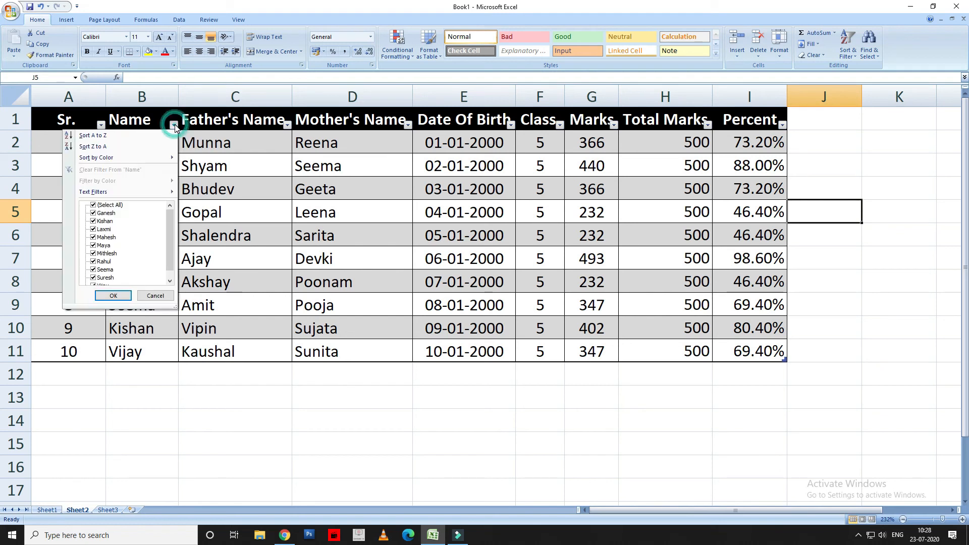
{"action": "left_click", "coordinate": [141, 142]}
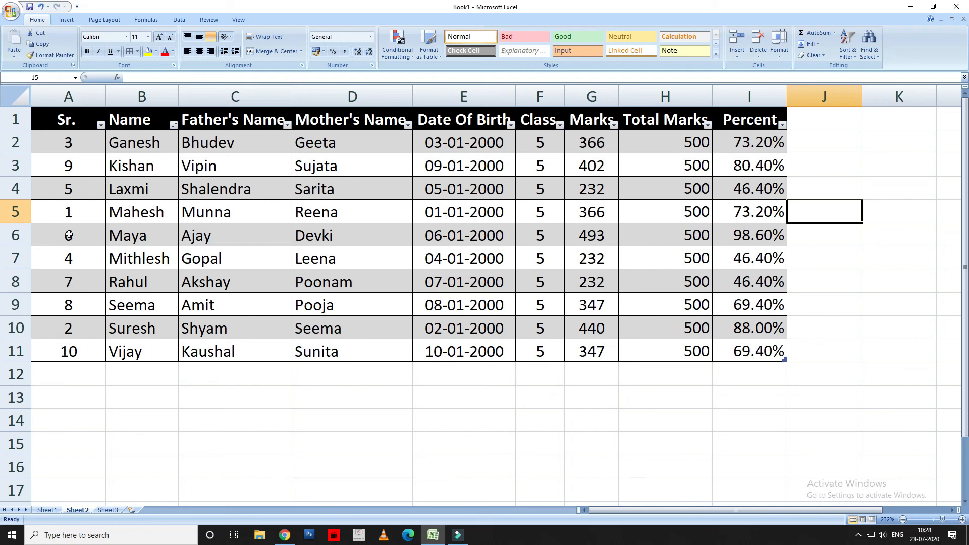
{"action": "left_click", "coordinate": [101, 125]}
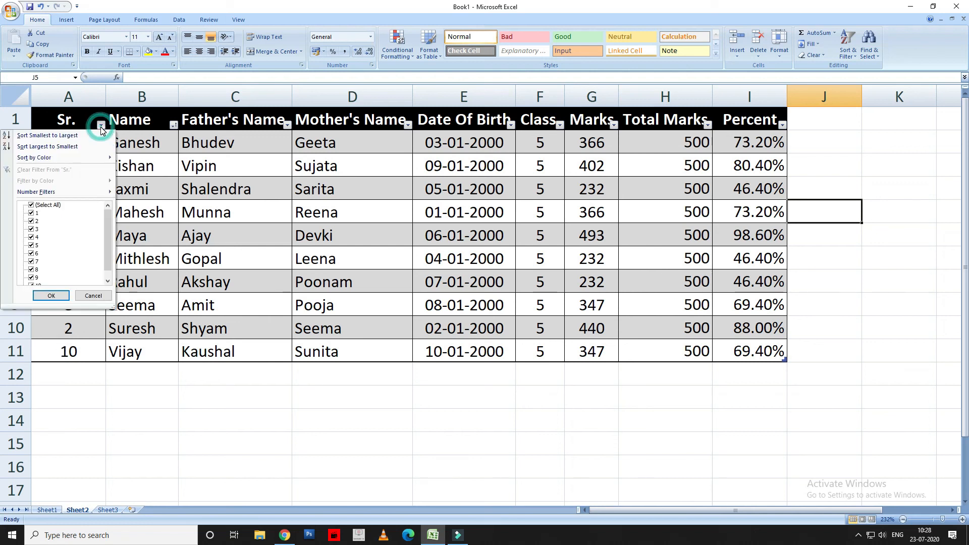
{"action": "left_click", "coordinate": [74, 141]}
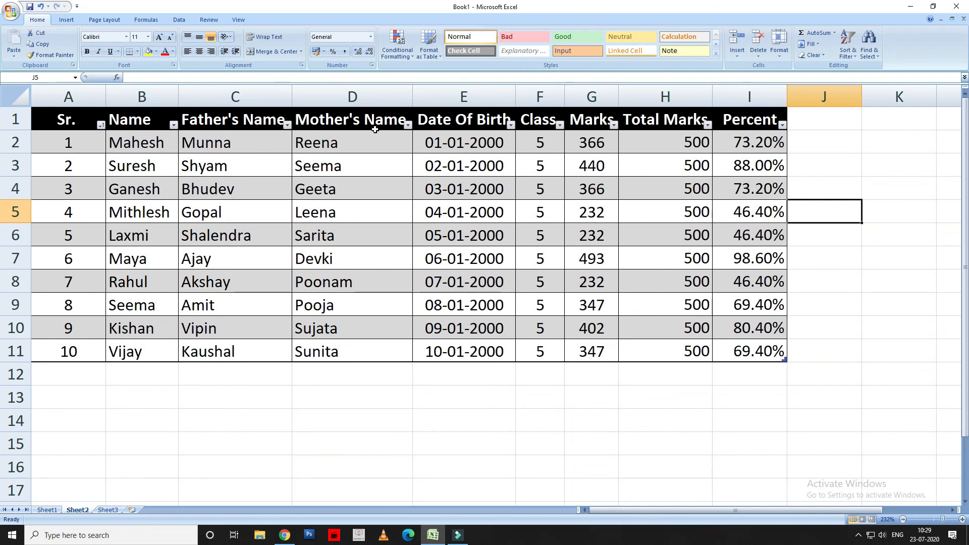
Sort the table by Father's Name from A to Z, and return it to Sr. order, smallest to largest
{"action": "left_click", "coordinate": [287, 125]}
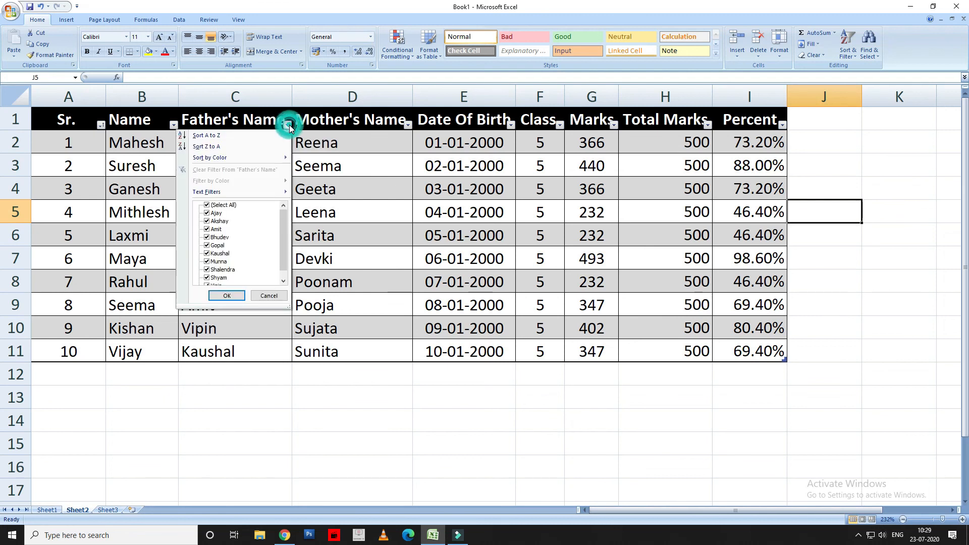
{"action": "left_click", "coordinate": [262, 135]}
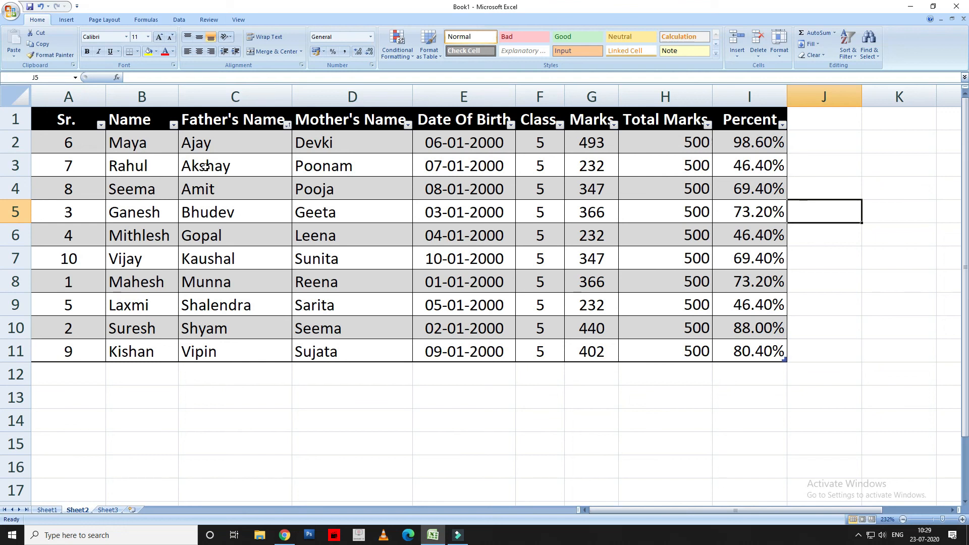
{"action": "left_click", "coordinate": [100, 126]}
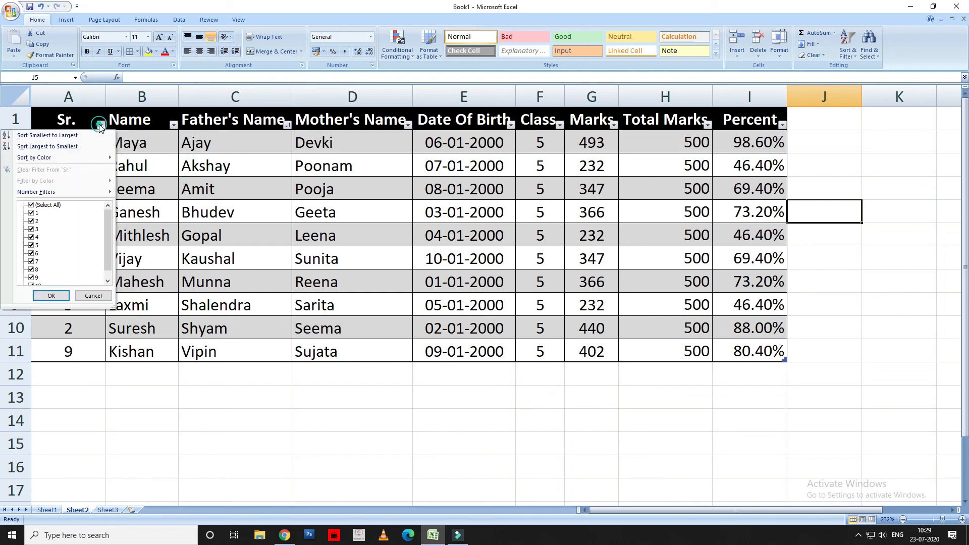
{"action": "left_click", "coordinate": [41, 135]}
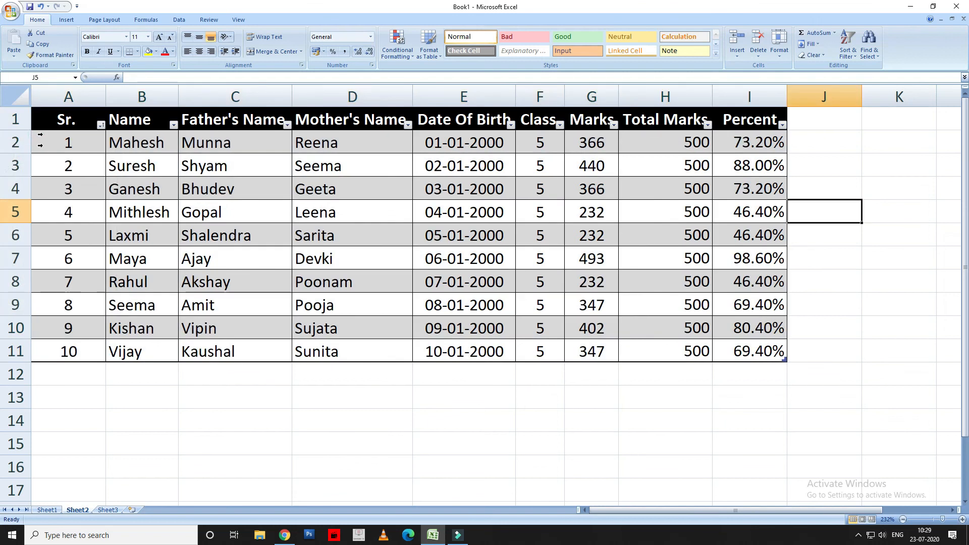
{"action": "left_click", "coordinate": [499, 417]}
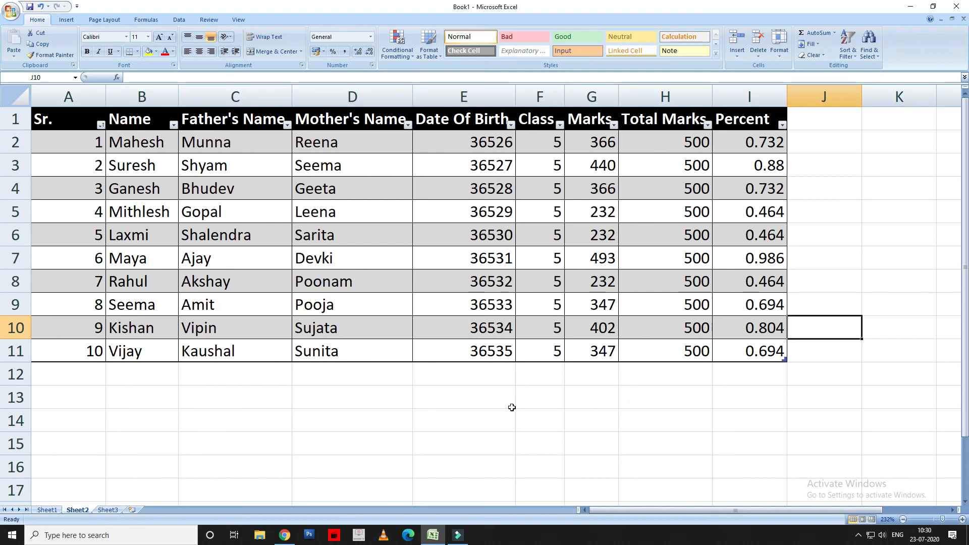
{"action": "left_click", "coordinate": [570, 442]}
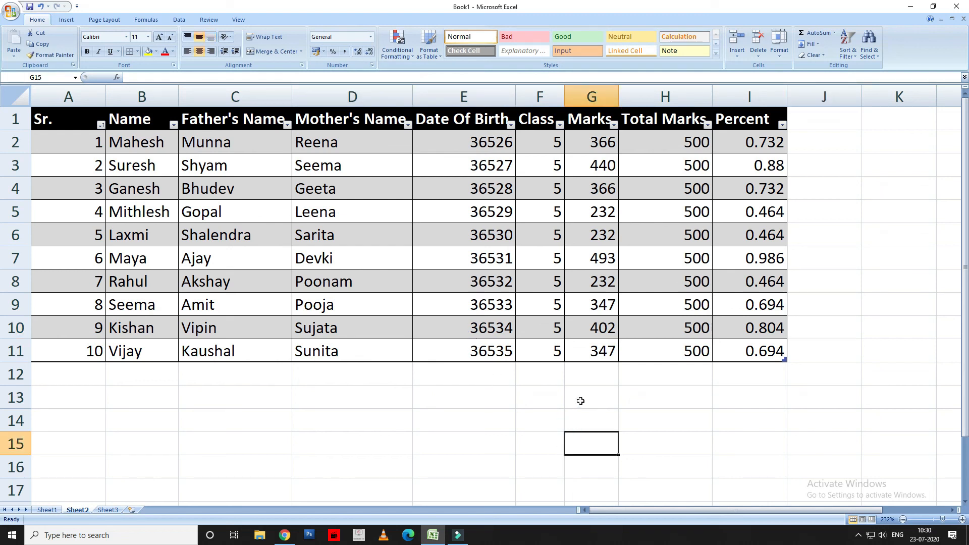